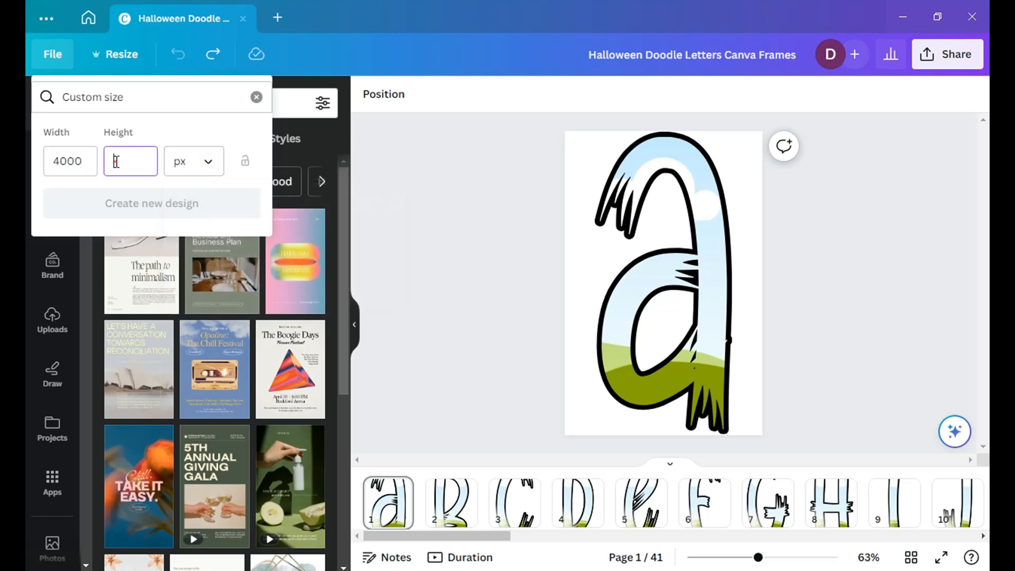
# Step: Create a new custom-size design of 4000 × 4000 px and return to the Halloween Doodle Letters design
pyautogui.write('4000')
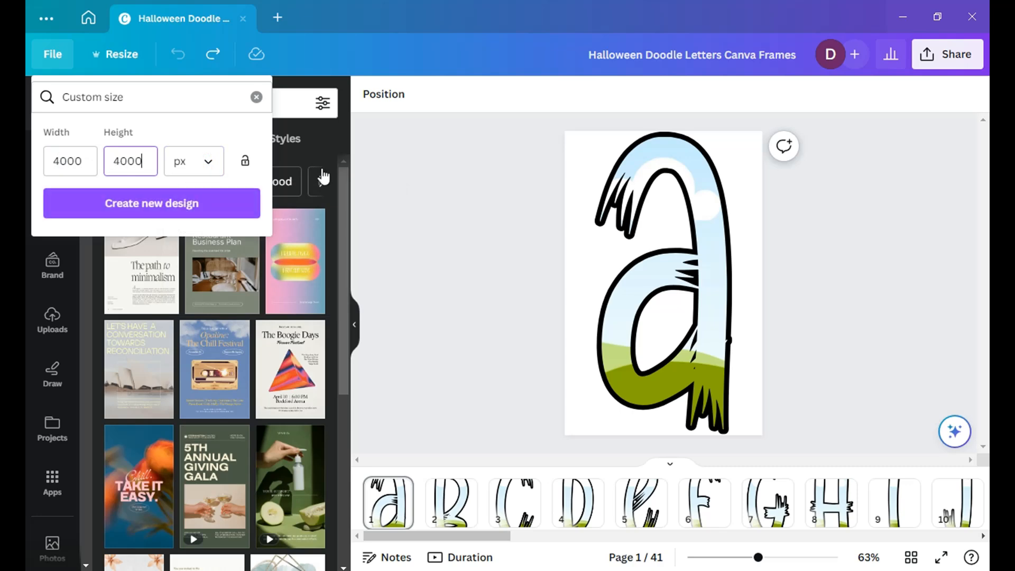
pyautogui.click(131, 206)
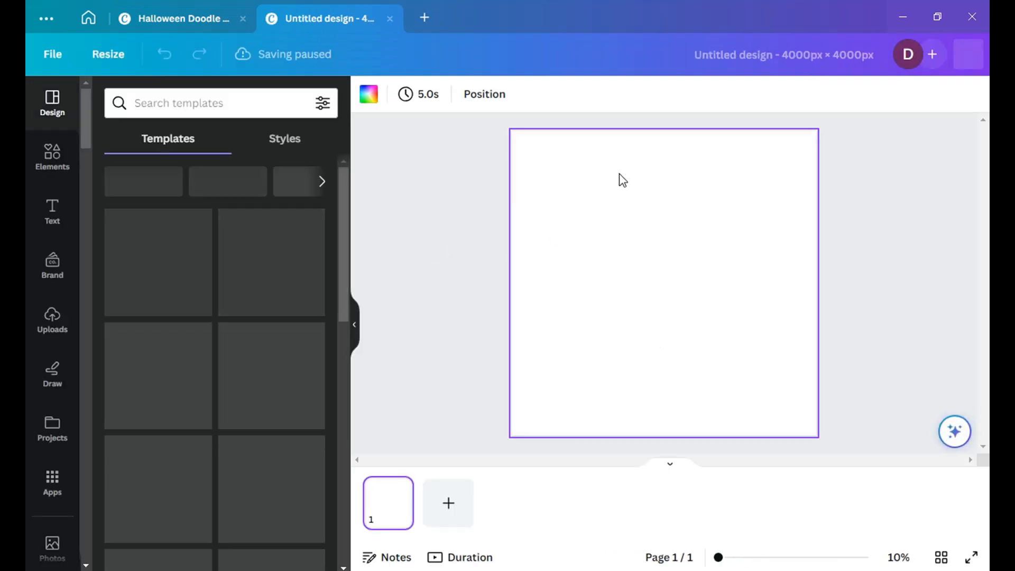
pyautogui.click(189, 18)
pyautogui.click(440, 193)
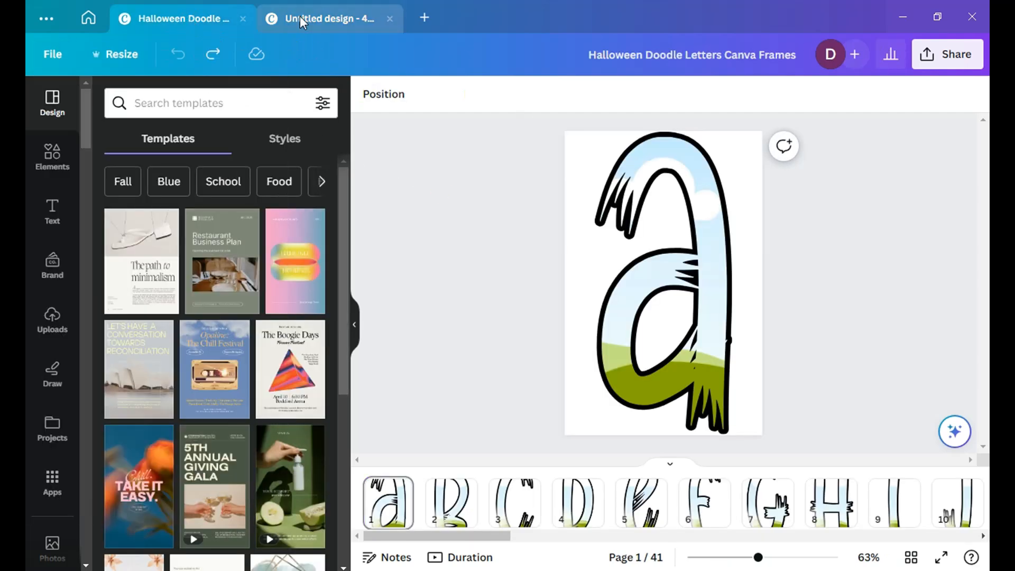
pyautogui.click(318, 18)
pyautogui.click(181, 16)
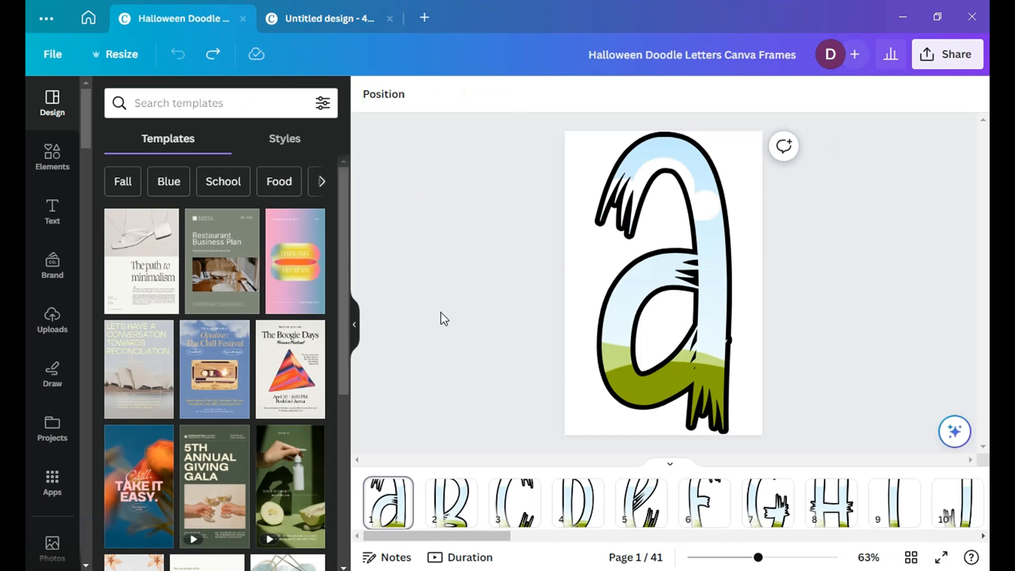
# Step: Copy the letter H frame from page 8 into the blank 4000 px design and place it near the canvas's left edge
pyautogui.moveTo(456, 540); pyautogui.dragTo(481, 551)
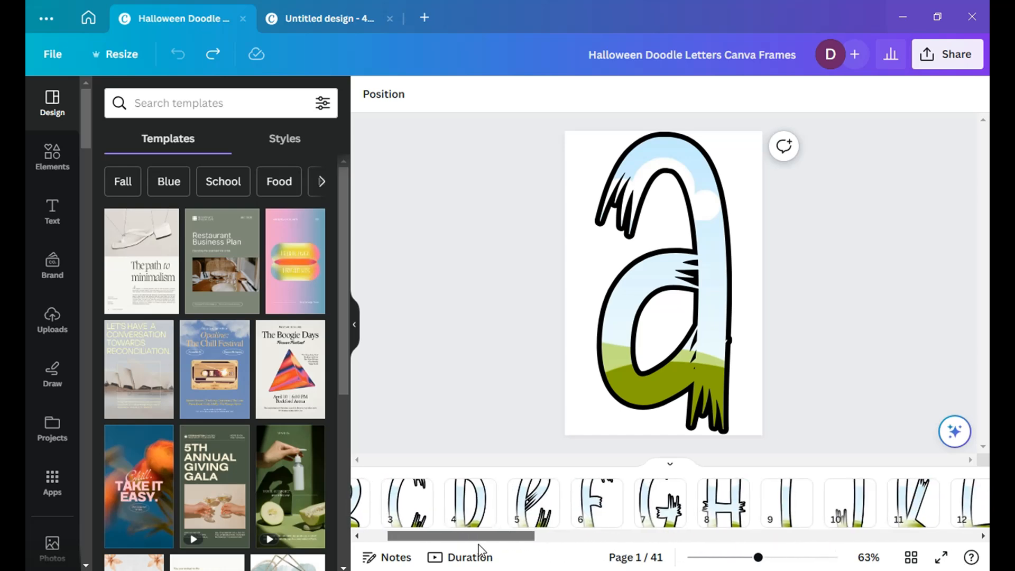
pyautogui.click(723, 499)
pyautogui.rightClick(620, 304)
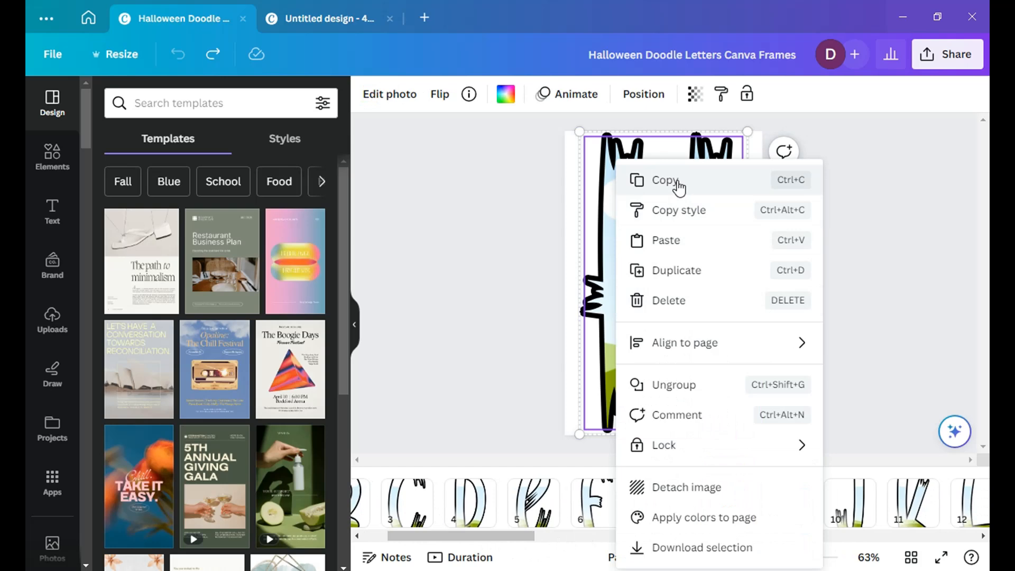
pyautogui.click(651, 181)
pyautogui.click(319, 21)
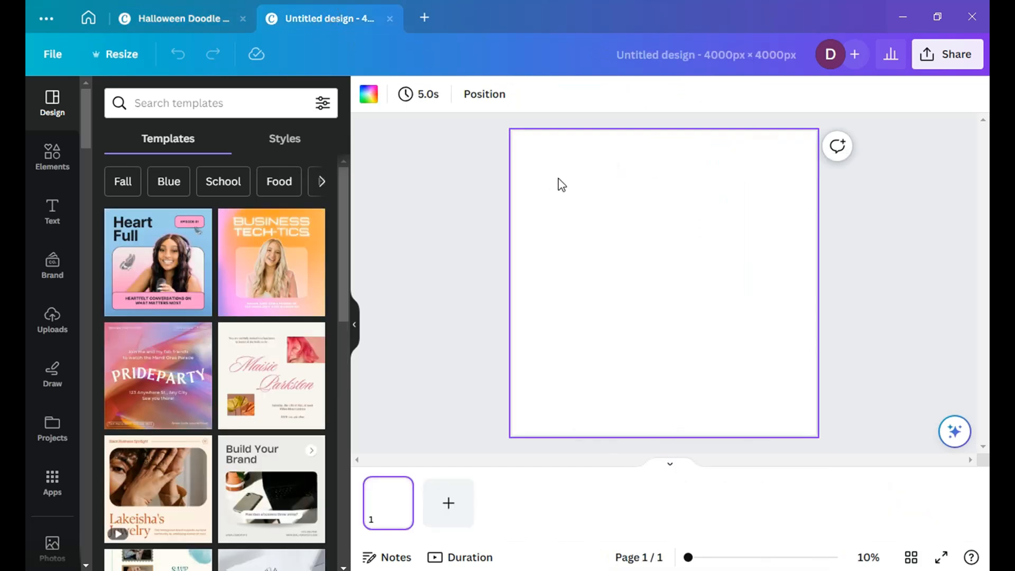
pyautogui.rightClick(554, 163)
pyautogui.click(604, 212)
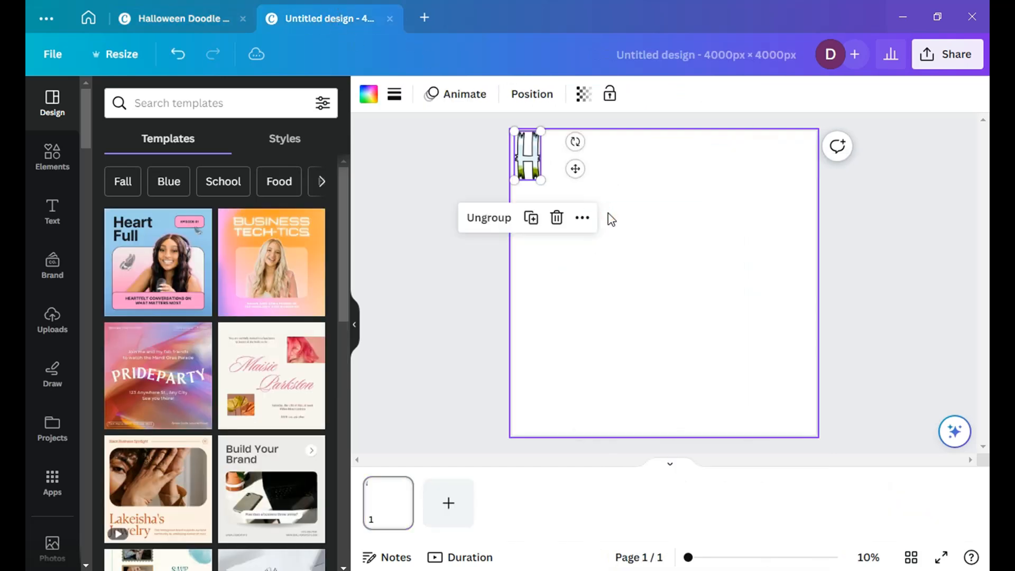
pyautogui.moveTo(572, 162); pyautogui.dragTo(597, 271)
# Step: Copy the letter A frame from page 1 of the letters design into the new design, directly right of the H
pyautogui.click(188, 16)
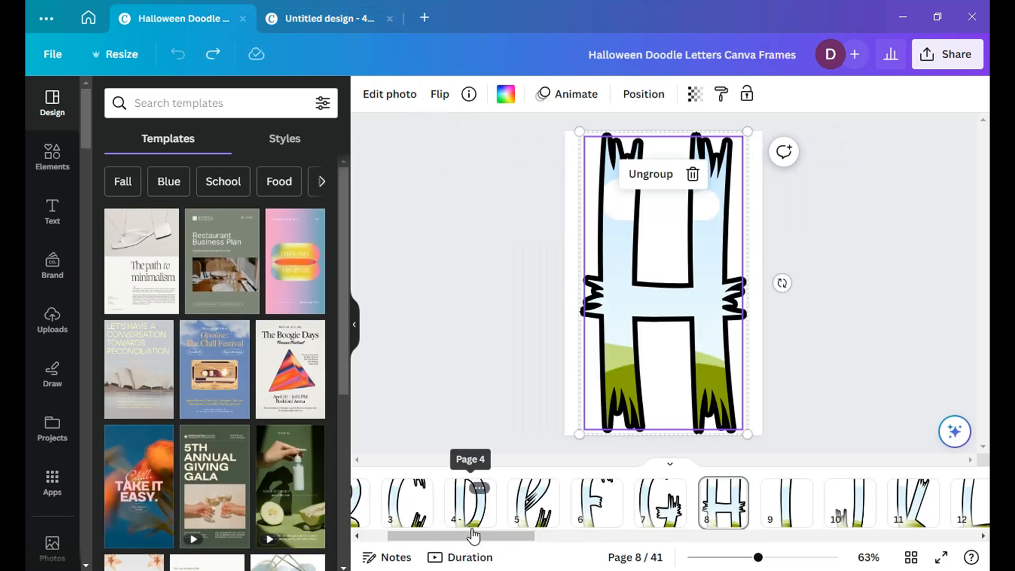
pyautogui.click(391, 510)
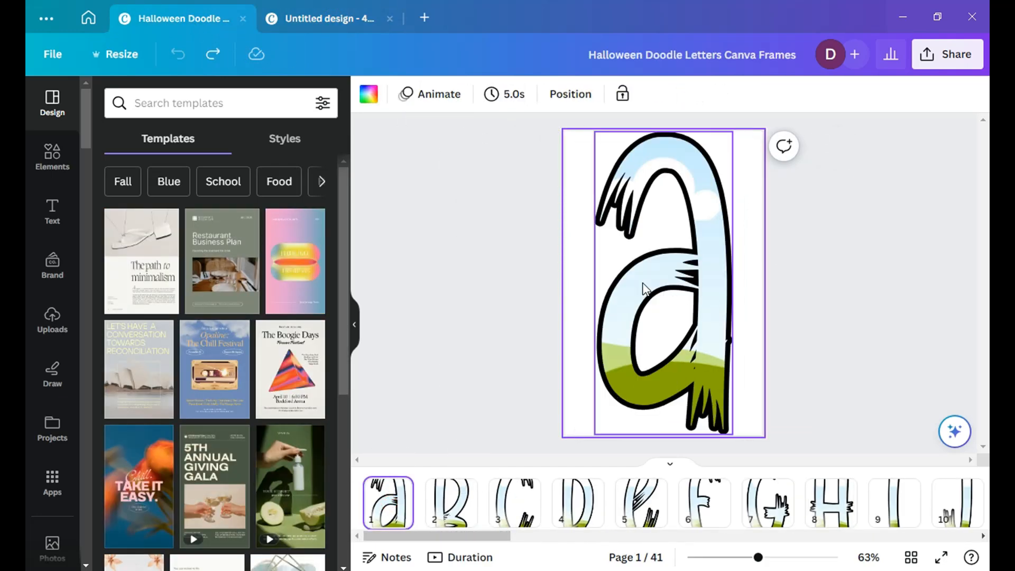
pyautogui.rightClick(642, 289)
pyautogui.click(713, 188)
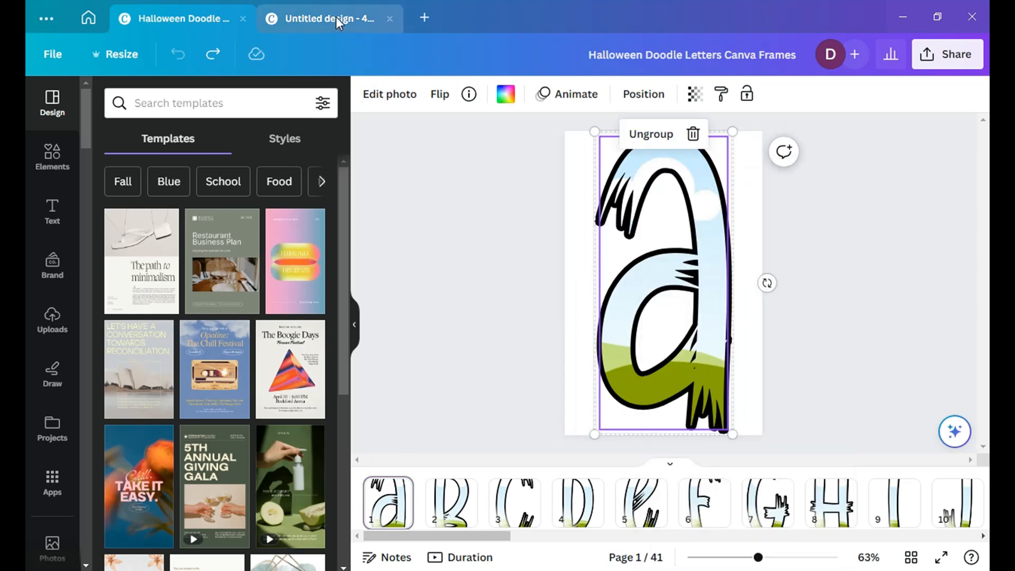
pyautogui.click(336, 16)
pyautogui.click(670, 248)
pyautogui.rightClick(670, 247)
pyautogui.click(707, 291)
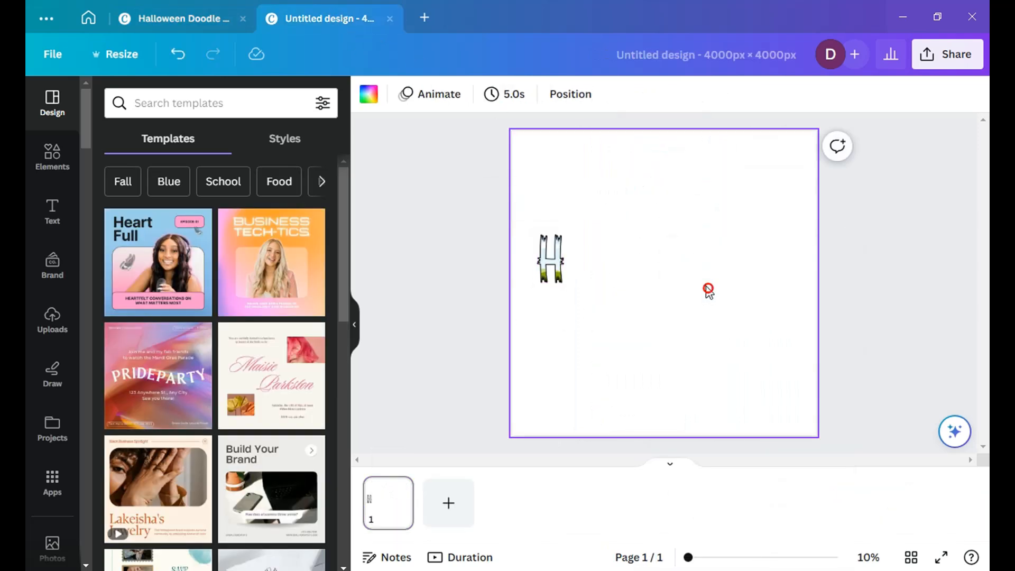
pyautogui.moveTo(536, 156)
pyautogui.mouseDown()
pyautogui.moveTo(605, 251)
pyautogui.moveTo(585, 254)
pyautogui.mouseUp()
# Step: Copy the letter L frame from page 12 of the letters design into the new design, directly after the A
pyautogui.click(202, 18)
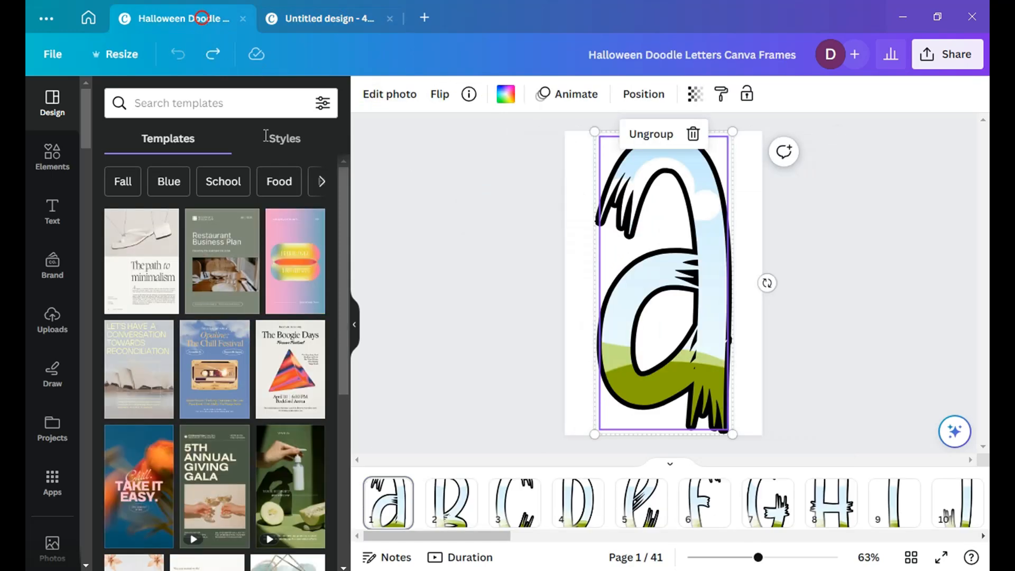
pyautogui.moveTo(418, 541); pyautogui.dragTo(528, 542)
pyautogui.click(596, 508)
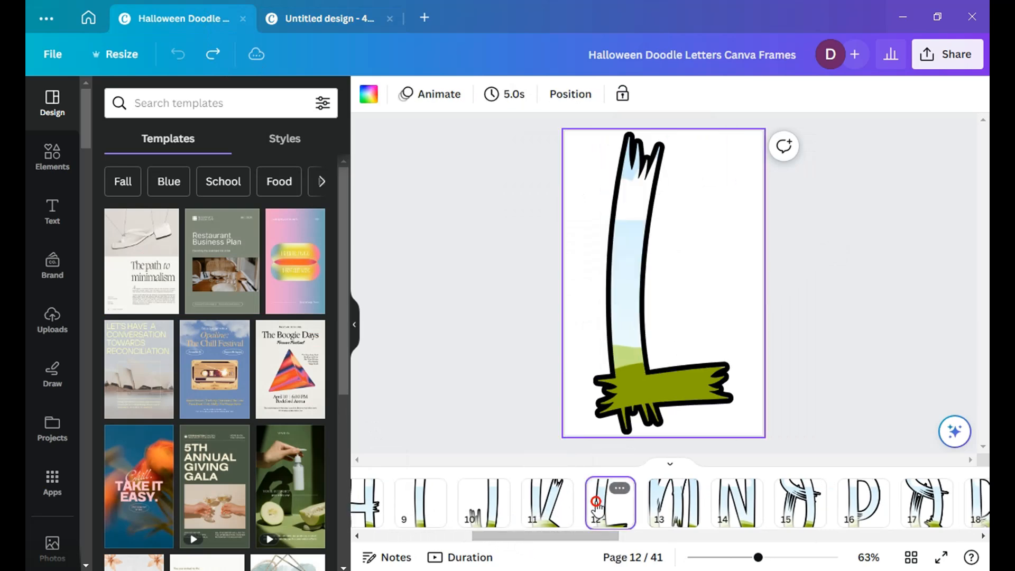
pyautogui.rightClick(617, 295)
pyautogui.click(667, 182)
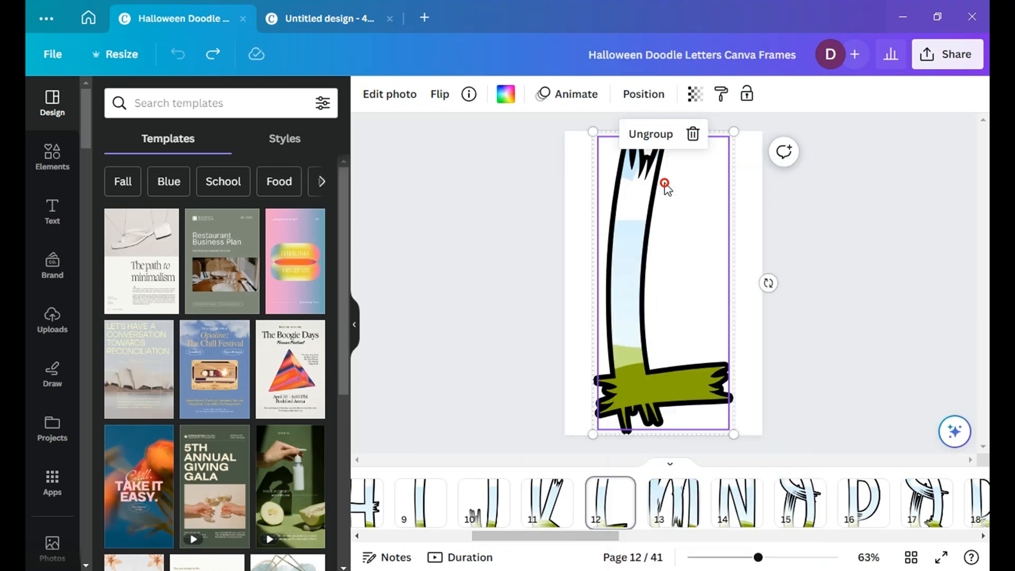
pyautogui.click(301, 21)
pyautogui.click(658, 288)
pyautogui.rightClick(604, 169)
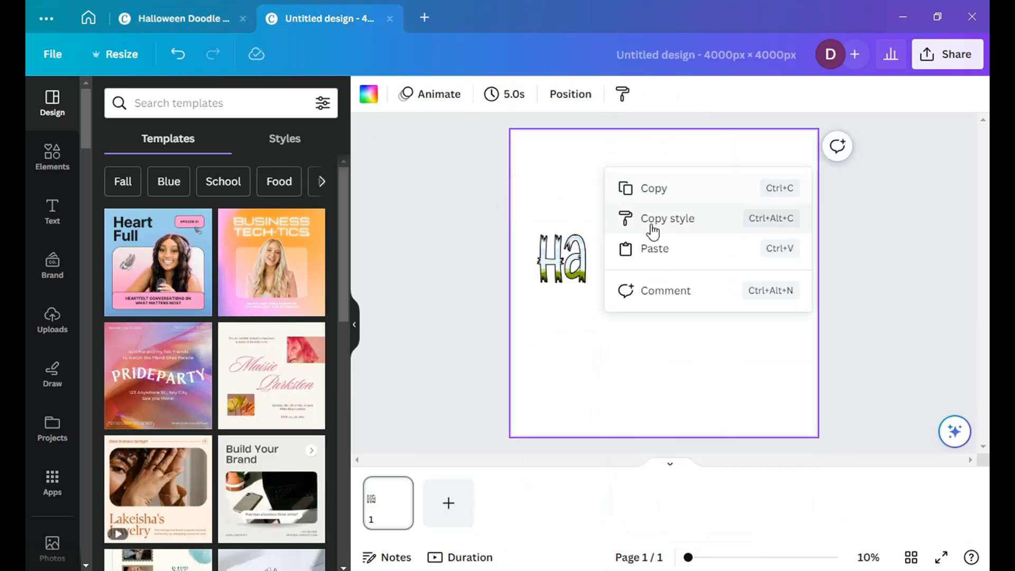
pyautogui.click(661, 248)
pyautogui.moveTo(528, 157); pyautogui.dragTo(604, 254)
pyautogui.click(651, 369)
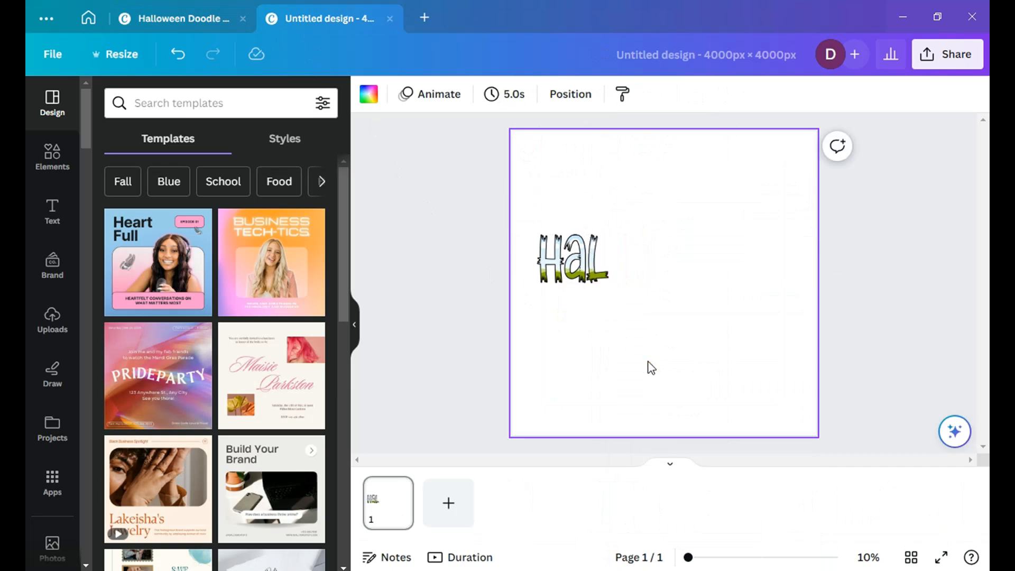
# Step: Duplicate the letter L and place the copy directly right of the first L, aligned with the row
pyautogui.click(596, 256)
pyautogui.rightClick(596, 256)
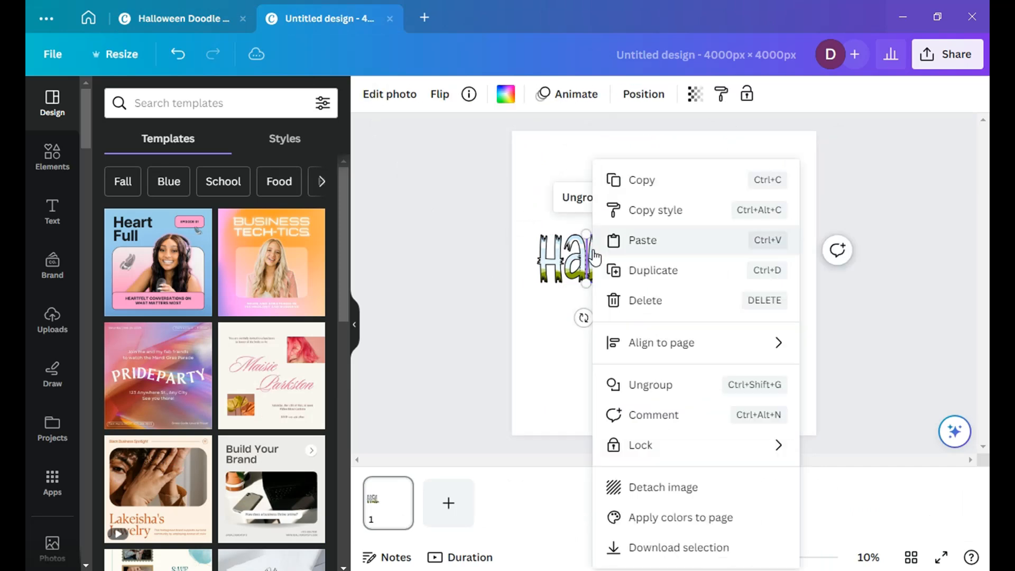
pyautogui.click(639, 274)
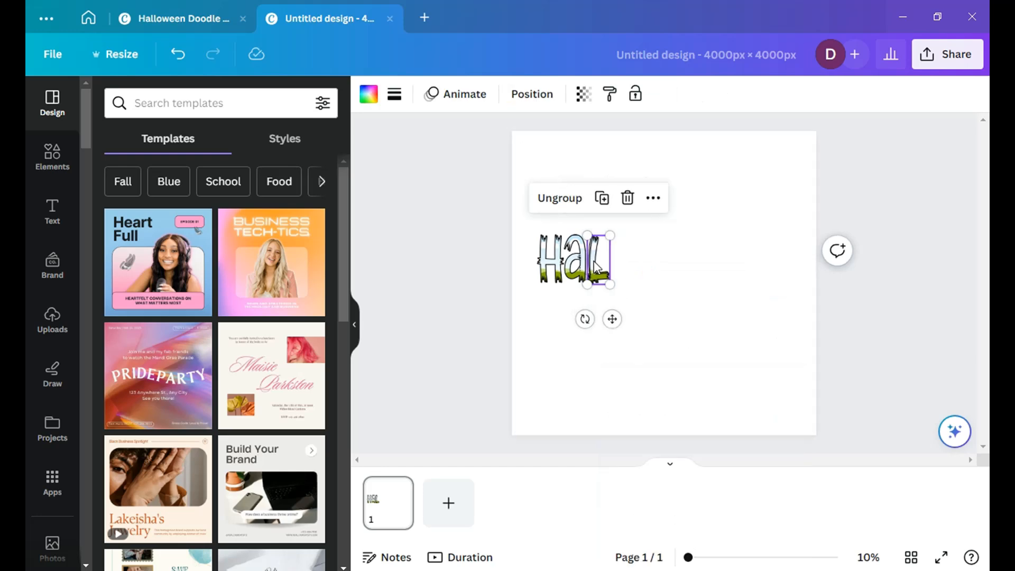
pyautogui.moveTo(604, 262); pyautogui.dragTo(618, 263)
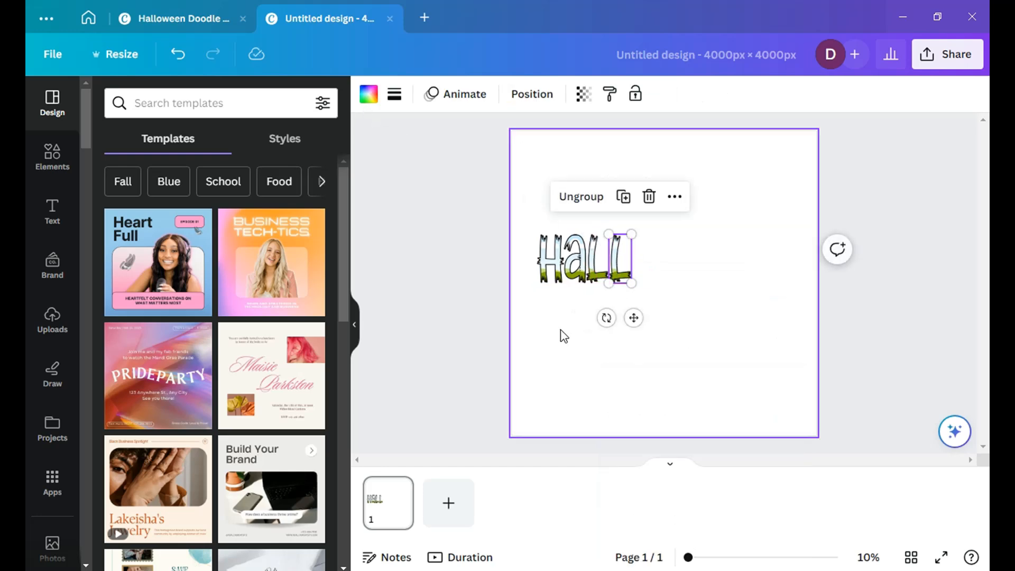
pyautogui.click(561, 332)
# Step: Copy the letter frame from page 17 of the letters design into the new design, directly after the second L
pyautogui.click(183, 18)
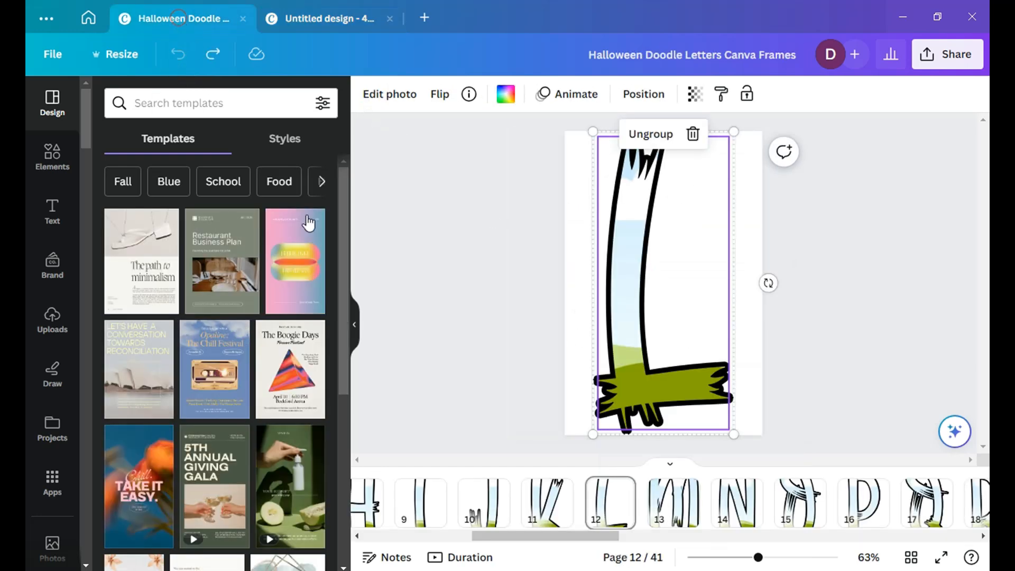
pyautogui.click(912, 513)
pyautogui.click(629, 164)
pyautogui.rightClick(626, 161)
pyautogui.click(688, 186)
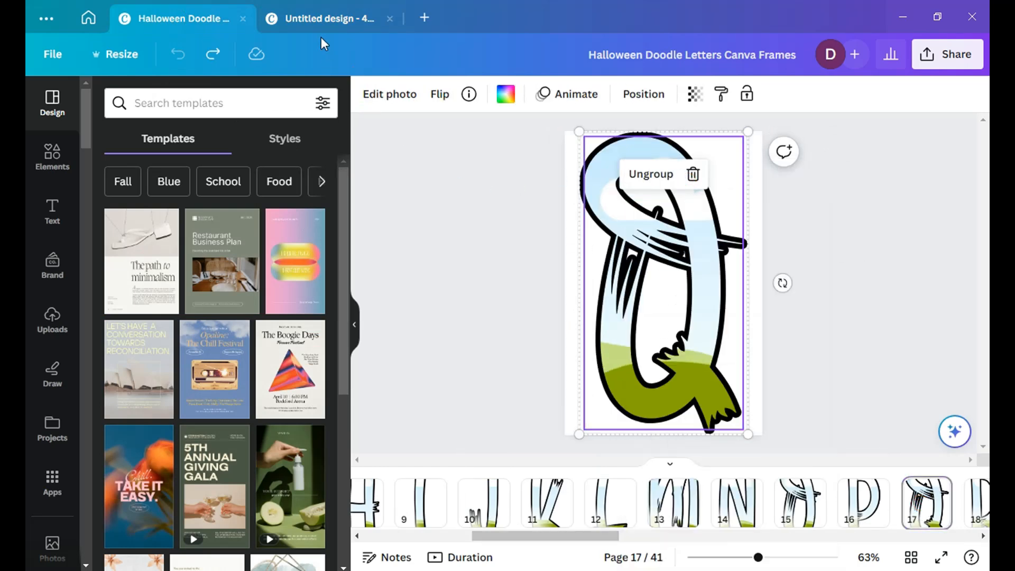
pyautogui.click(326, 19)
pyautogui.rightClick(678, 189)
pyautogui.click(721, 257)
pyautogui.moveTo(526, 154)
pyautogui.mouseDown()
pyautogui.moveTo(682, 257)
pyautogui.moveTo(653, 257)
pyautogui.mouseUp()
# Step: Copy the letter W frame from page 23 of the letters design and place it at the end of the word
pyautogui.click(172, 20)
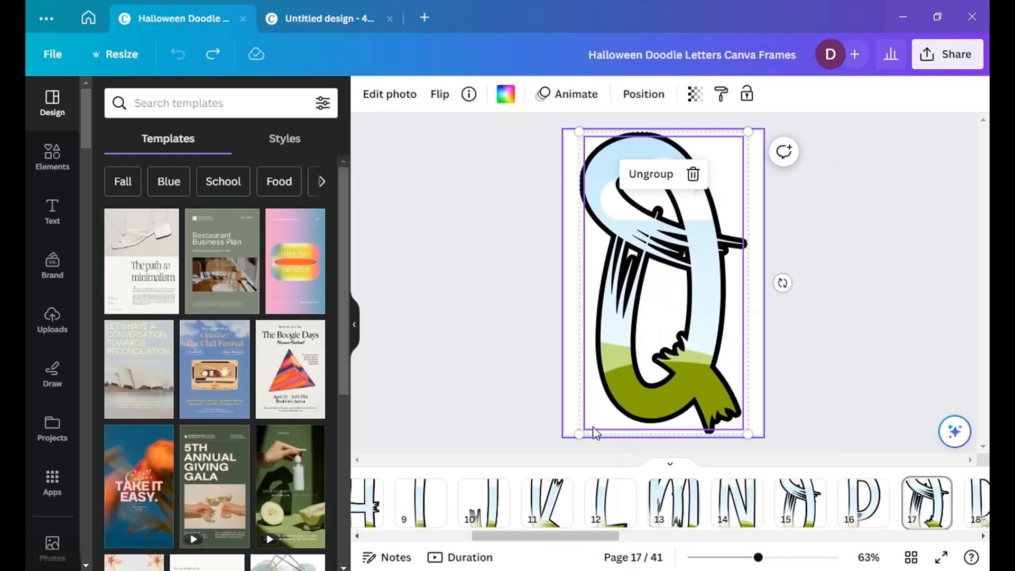
pyautogui.moveTo(600, 537); pyautogui.dragTo(740, 545)
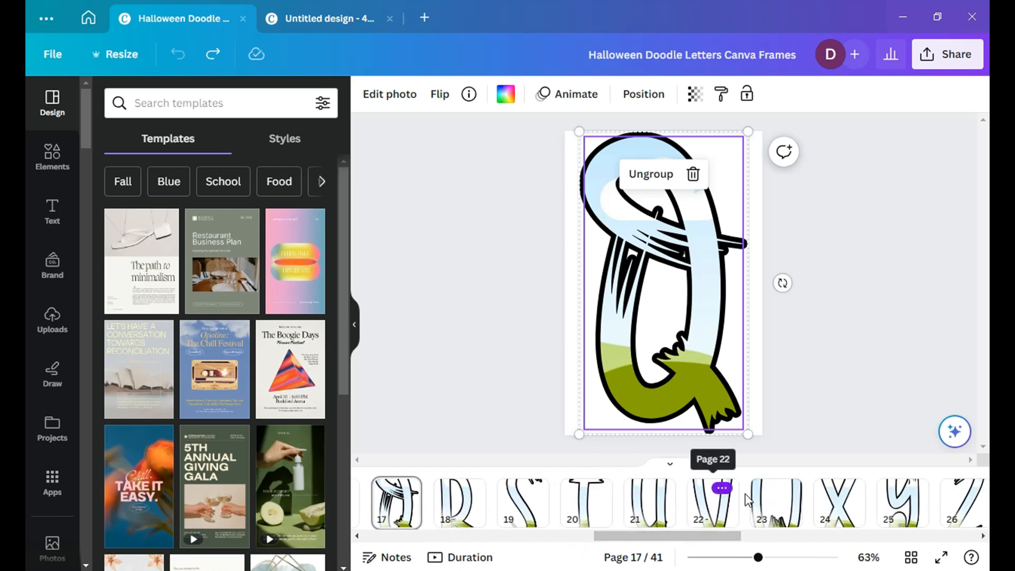
pyautogui.click(774, 503)
pyautogui.rightClick(582, 233)
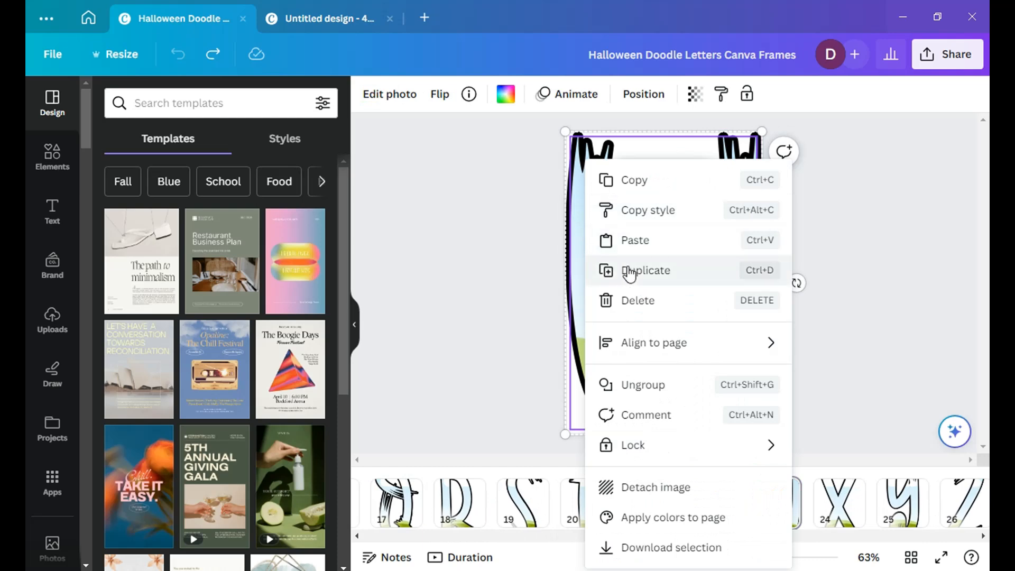
pyautogui.click(656, 184)
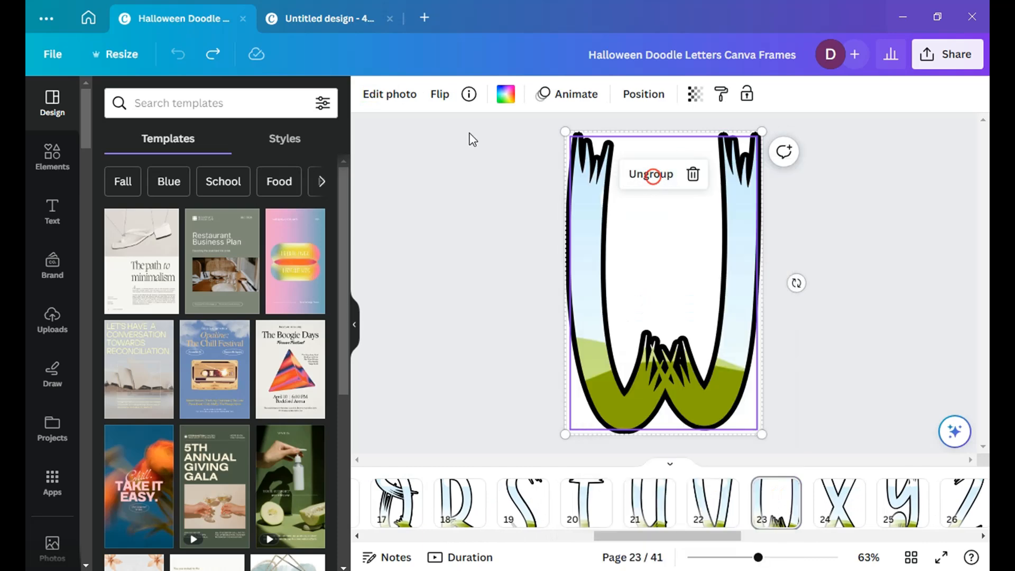
pyautogui.click(328, 21)
pyautogui.rightClick(567, 154)
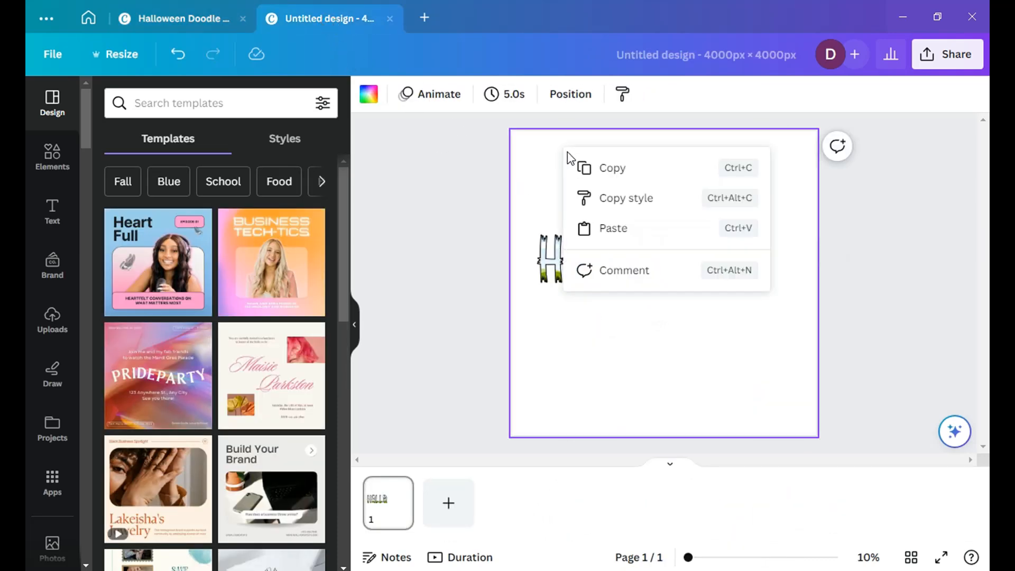
pyautogui.click(650, 230)
pyautogui.moveTo(527, 159); pyautogui.dragTo(664, 261)
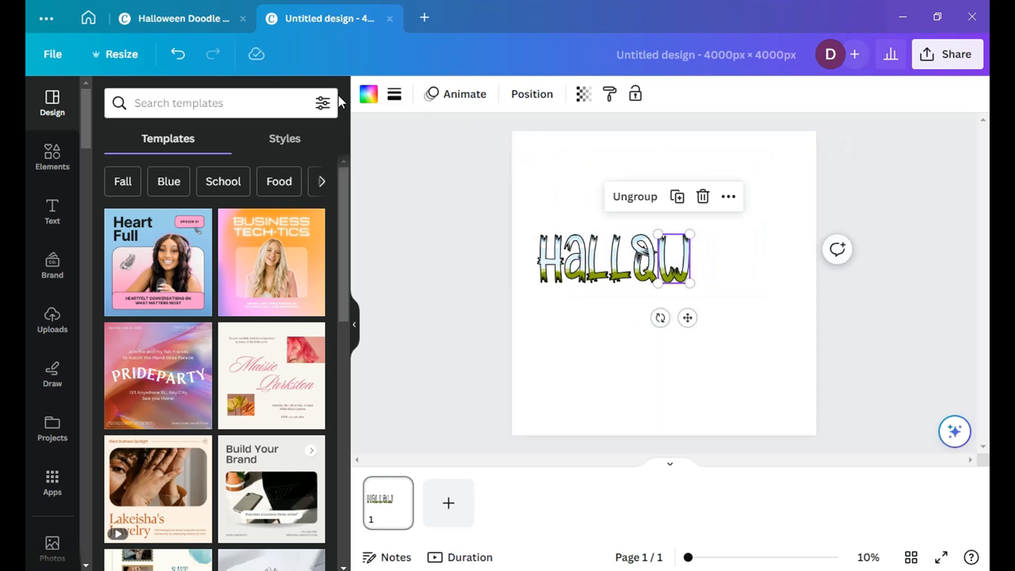
# Step: Copy the letter E frame from page 5 of the letters design into the new design, directly right of the W
pyautogui.click(188, 19)
pyautogui.moveTo(622, 537); pyautogui.dragTo(435, 545)
pyautogui.click(468, 502)
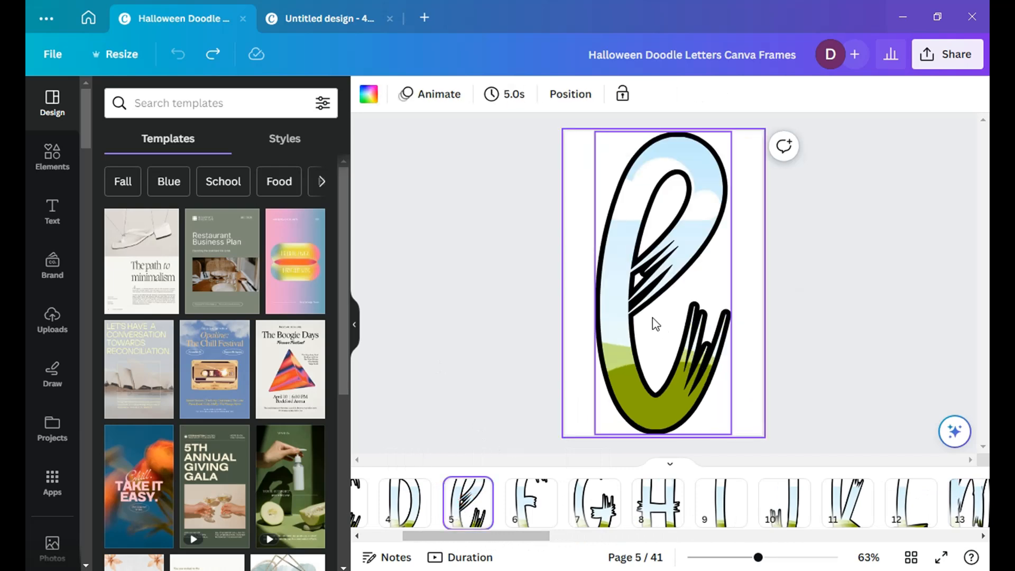
pyautogui.rightClick(626, 247)
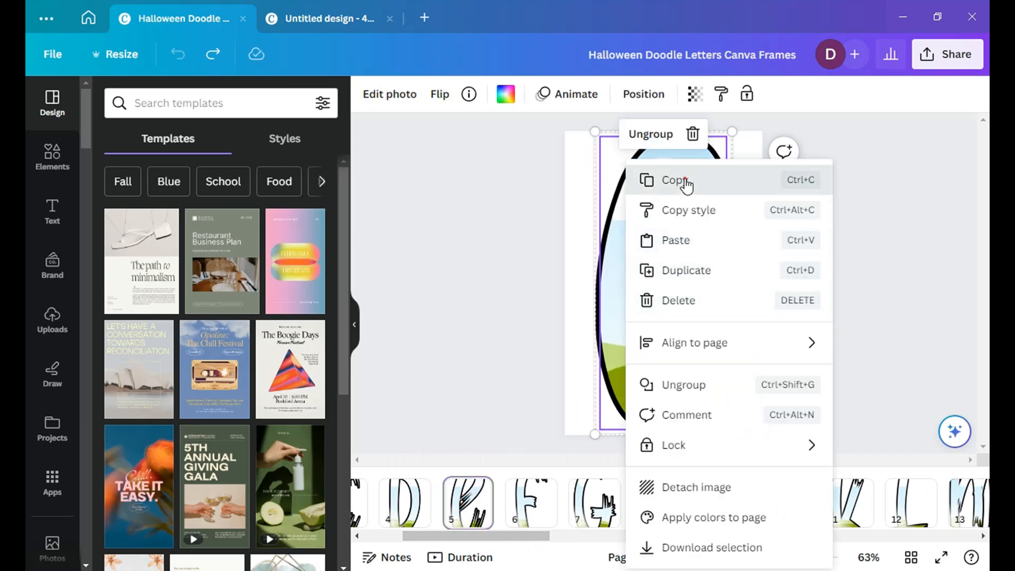
pyautogui.click(682, 181)
pyautogui.click(321, 15)
pyautogui.hotkey('ctrl', 'v')
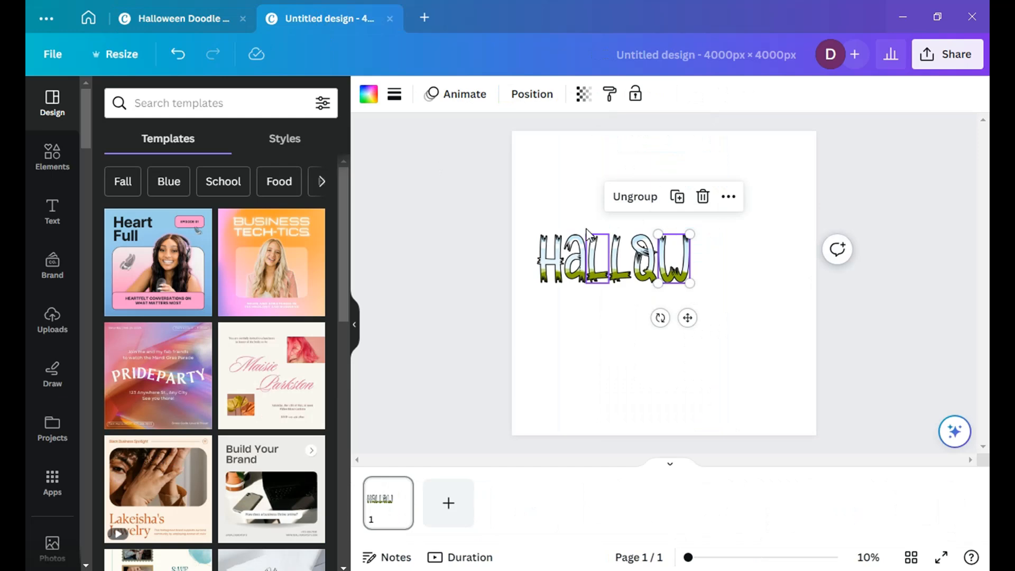
pyautogui.click(567, 186)
pyautogui.rightClick(567, 186)
pyautogui.click(625, 265)
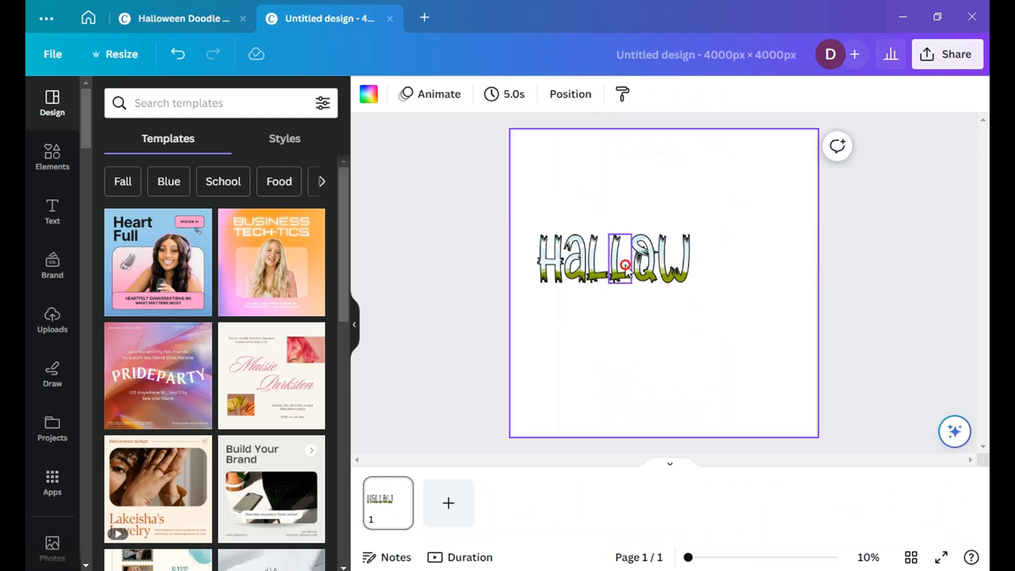
pyautogui.moveTo(521, 154); pyautogui.dragTo(701, 259)
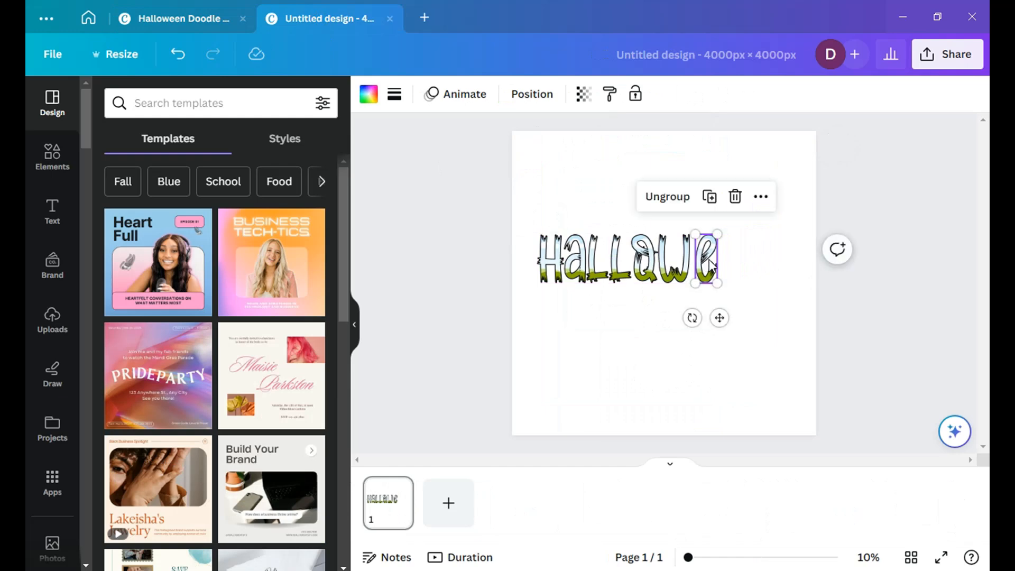
# Step: Duplicate the letter E and place the copy directly right of the first E, aligned with the row
pyautogui.scroll(2, 717, 259)
pyautogui.scroll(2, 781, 258)
pyautogui.moveTo(714, 559); pyautogui.dragTo(723, 558)
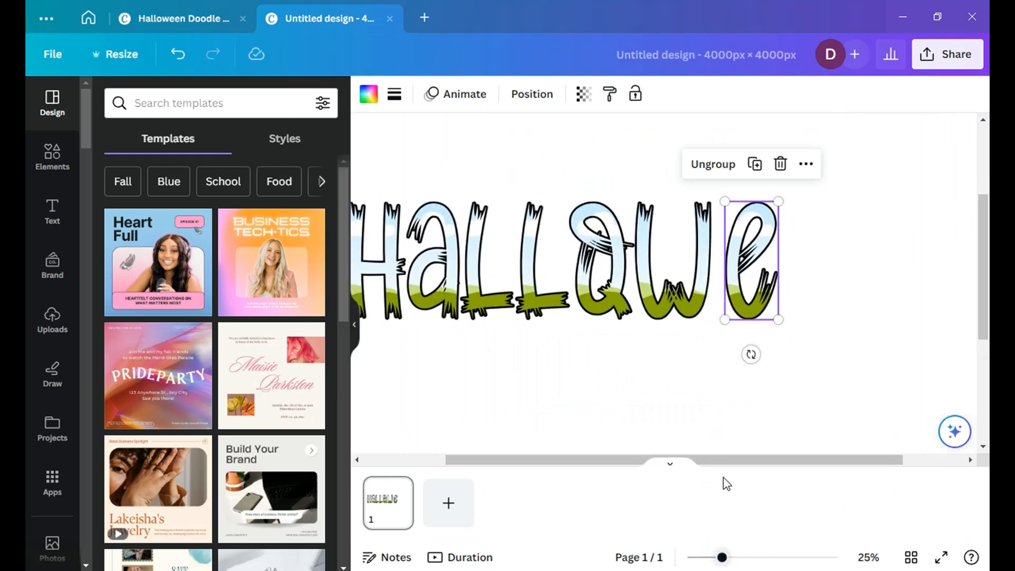
pyautogui.rightClick(738, 246)
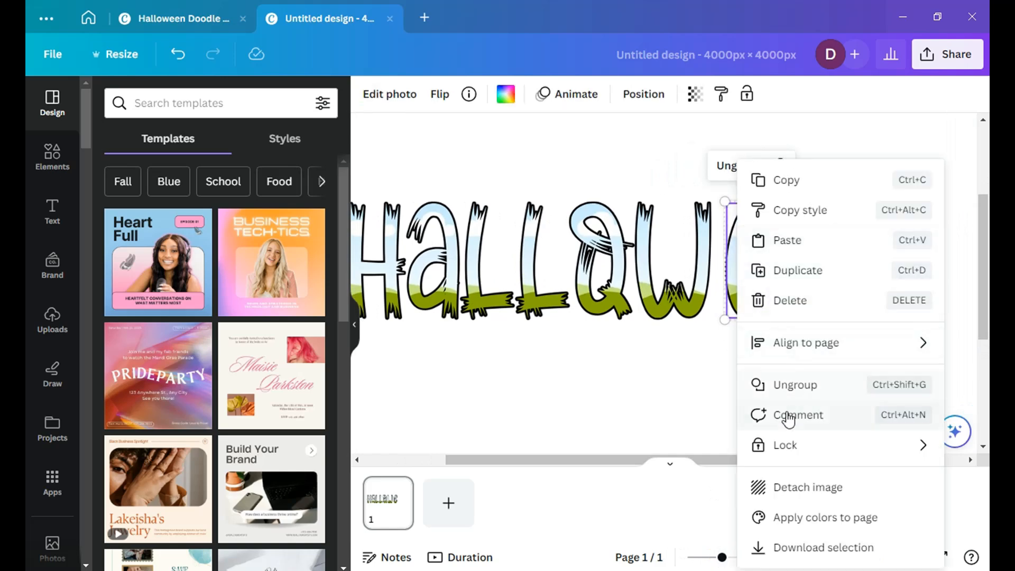
pyautogui.click(797, 271)
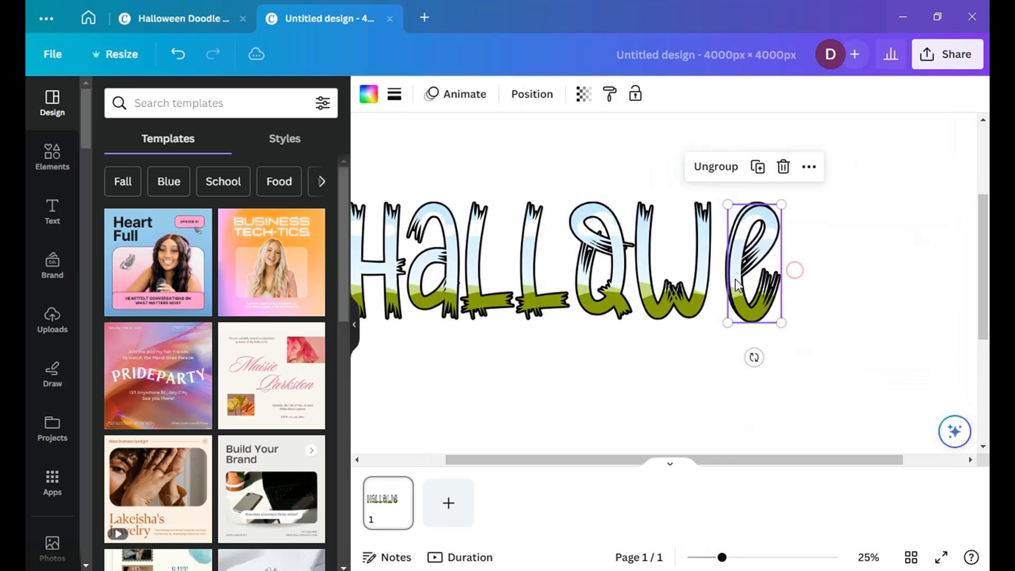
pyautogui.moveTo(737, 265); pyautogui.dragTo(788, 260)
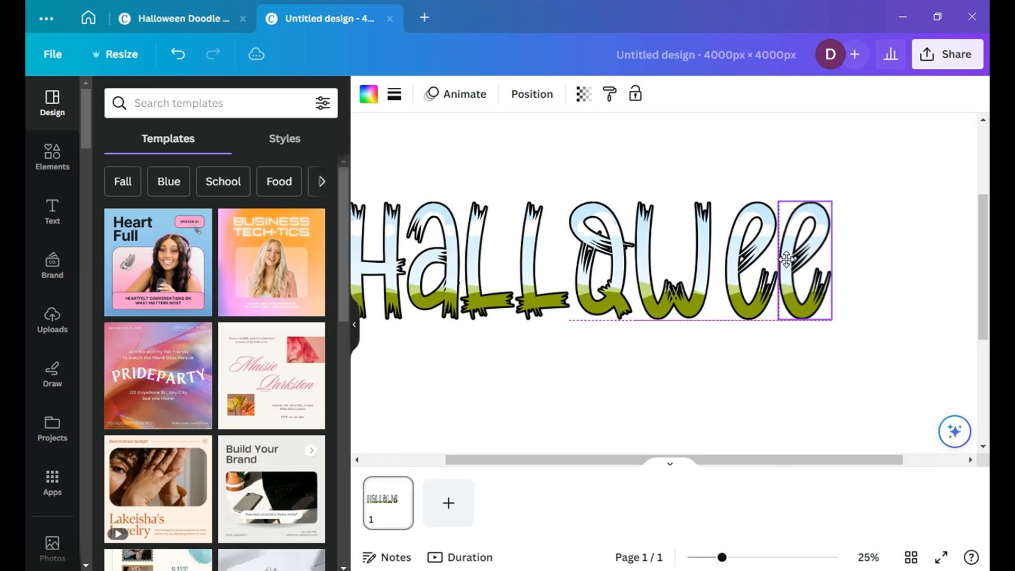
# Step: Copy the letter N frame from page 14 of the letters design into the new design, directly after the second E
pyautogui.click(180, 18)
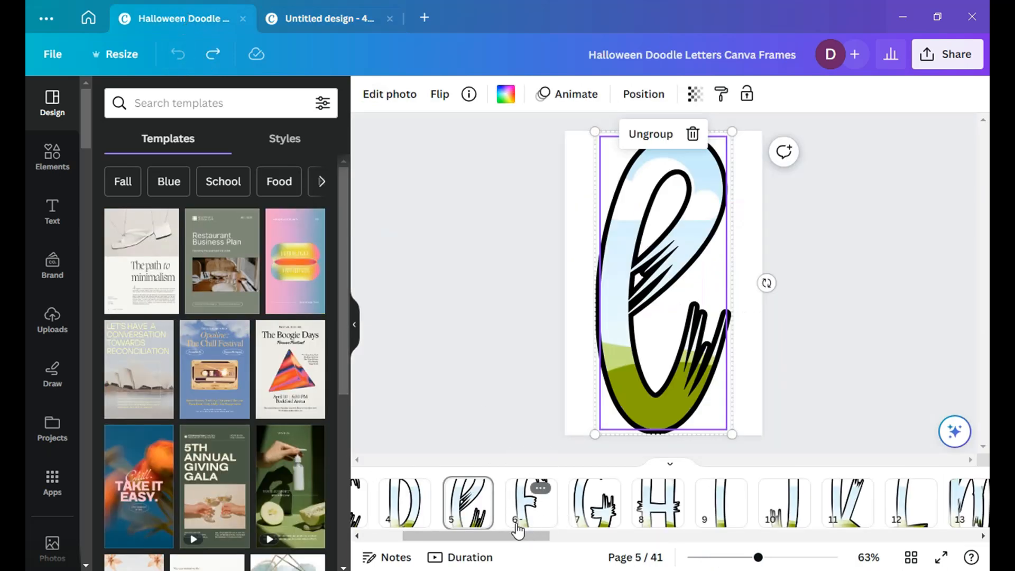
pyautogui.moveTo(531, 537); pyautogui.dragTo(579, 537)
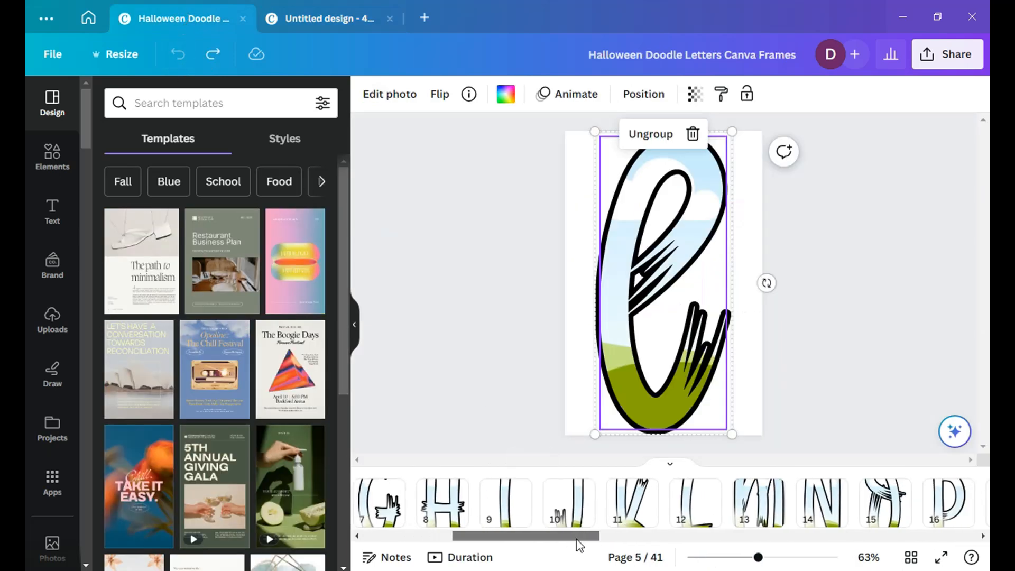
pyautogui.click(810, 513)
pyautogui.rightClick(645, 212)
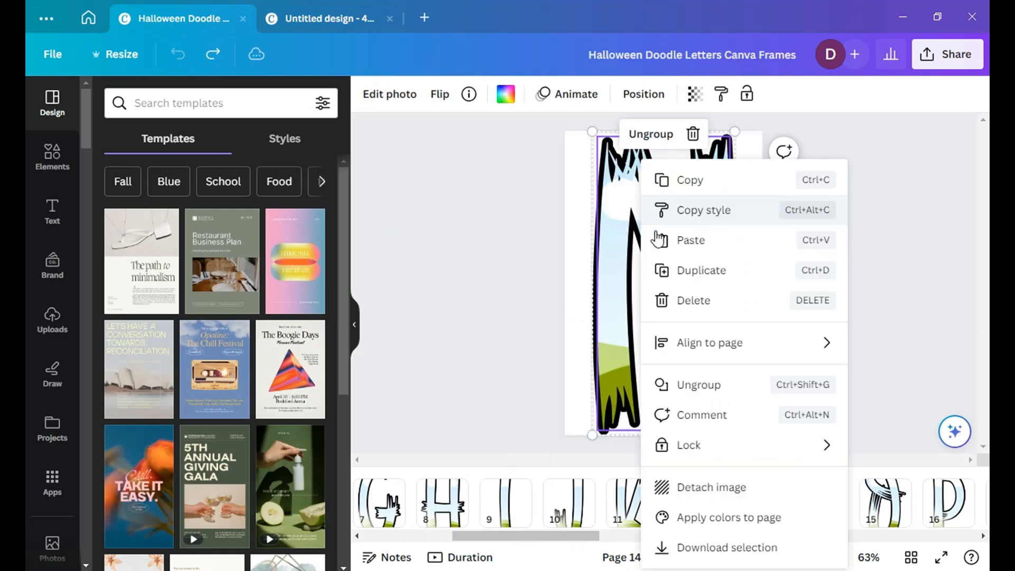
pyautogui.click(713, 179)
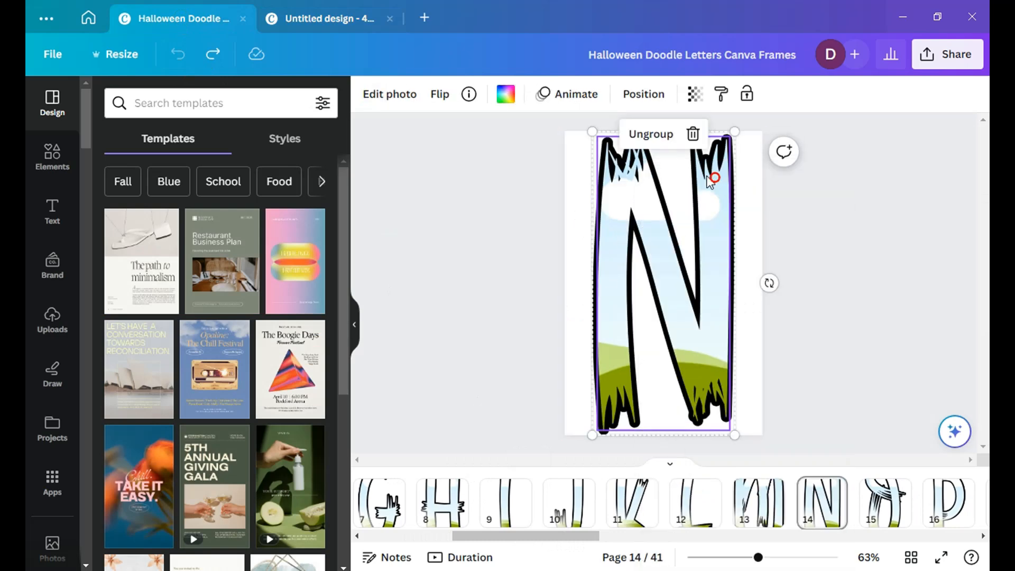
pyautogui.click(332, 18)
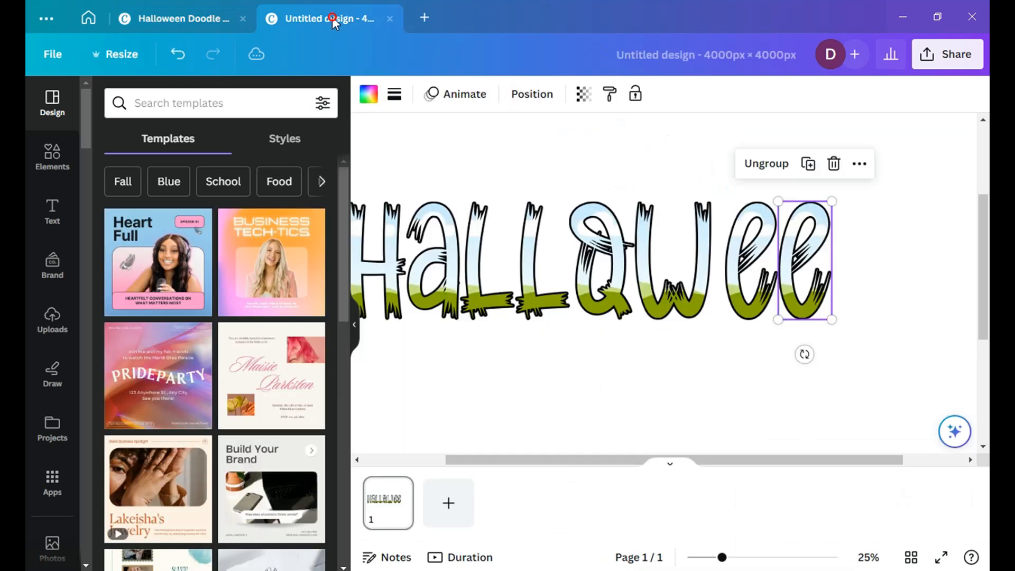
pyautogui.click(901, 263)
pyautogui.rightClick(880, 256)
pyautogui.click(761, 336)
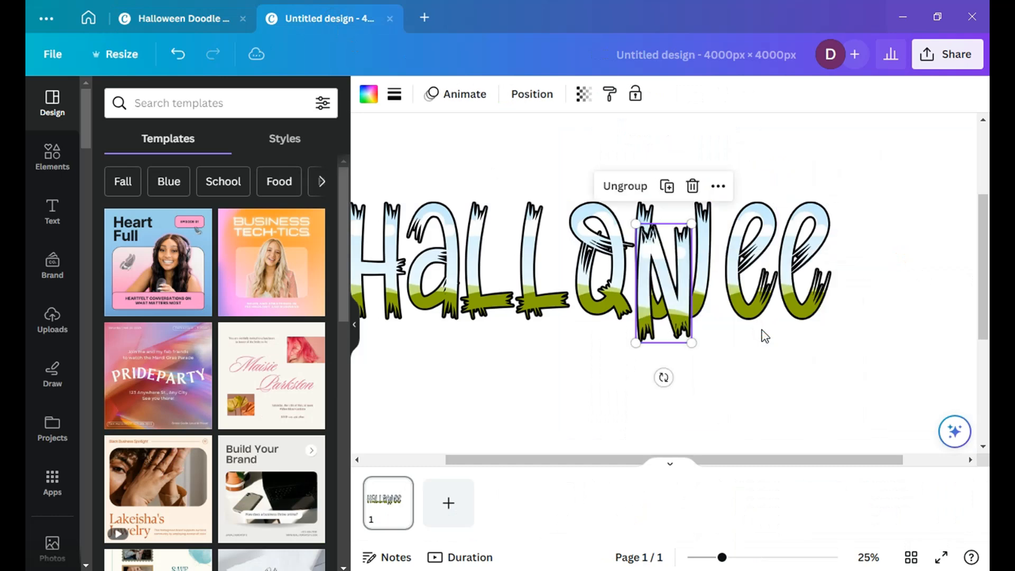
pyautogui.moveTo(664, 293); pyautogui.dragTo(862, 252)
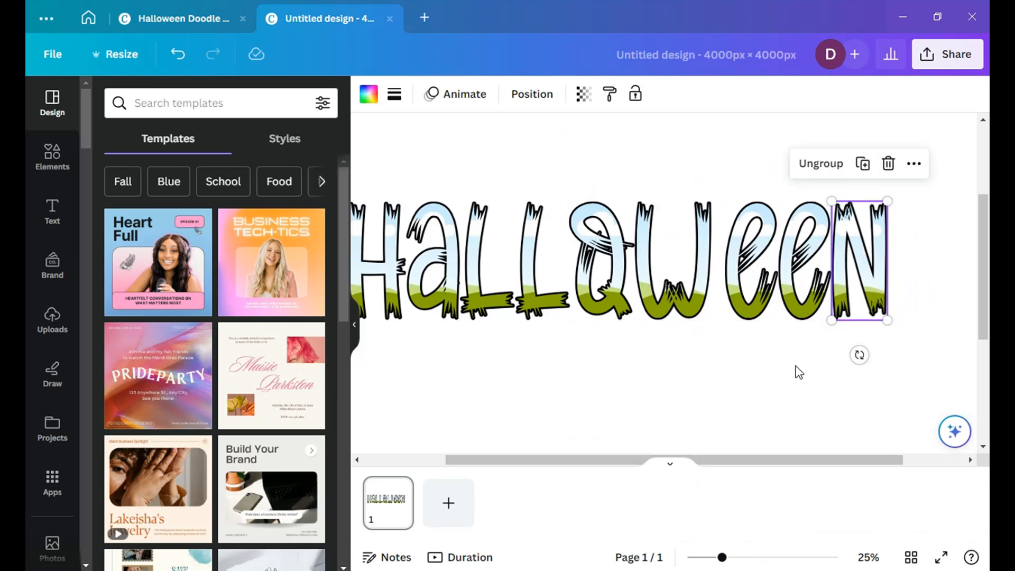
# Step: Select all letters of the word, align them to their middle and tidy up their spacing
pyautogui.scroll(-2, 767, 255)
pyautogui.click(766, 255)
pyautogui.scroll(-2, 766, 255)
pyautogui.scroll(1, 556, 268)
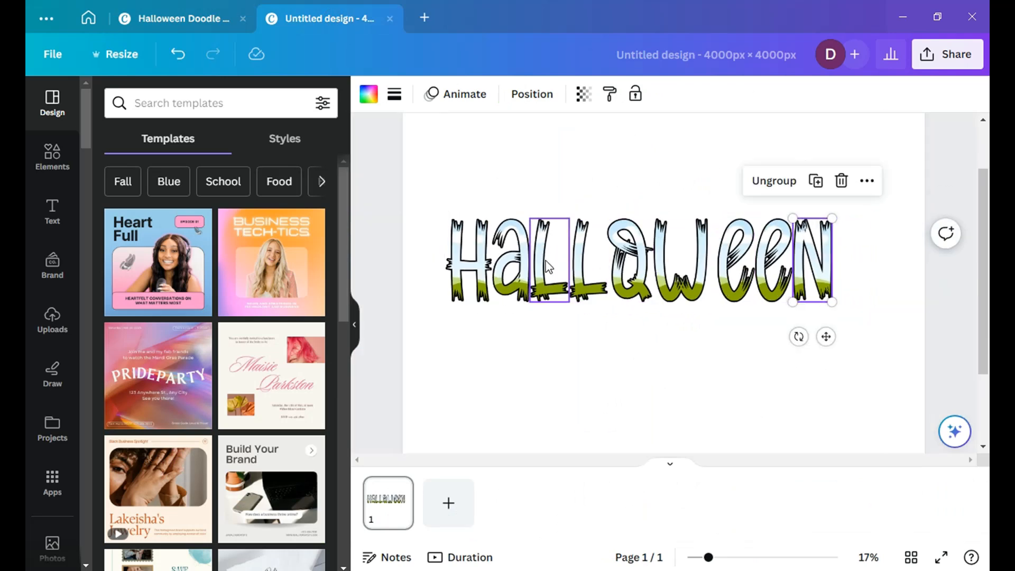
pyautogui.click(441, 190)
pyautogui.scroll(-2, 443, 192)
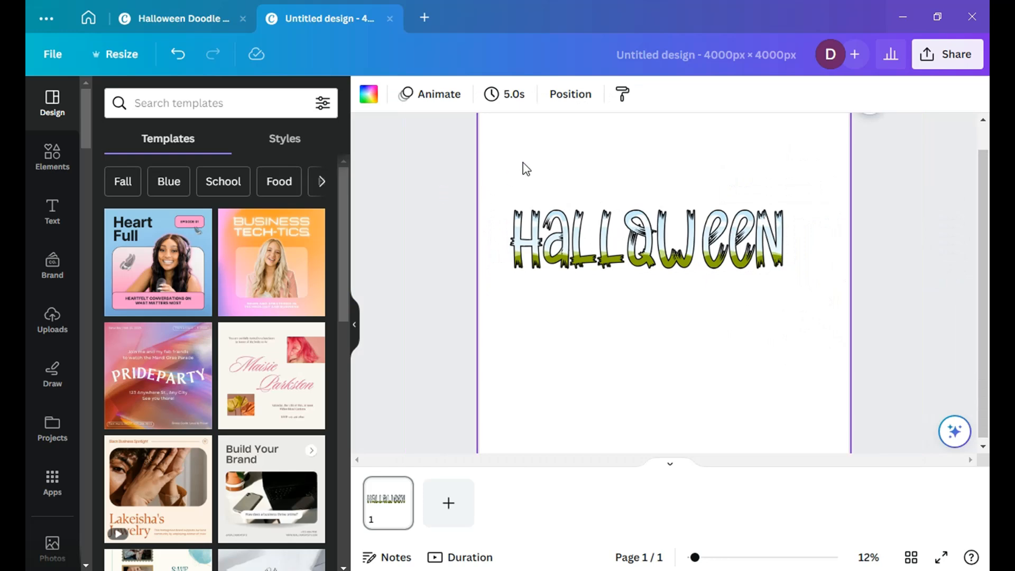
pyautogui.scroll(2, 525, 168)
pyautogui.moveTo(430, 194); pyautogui.dragTo(879, 349)
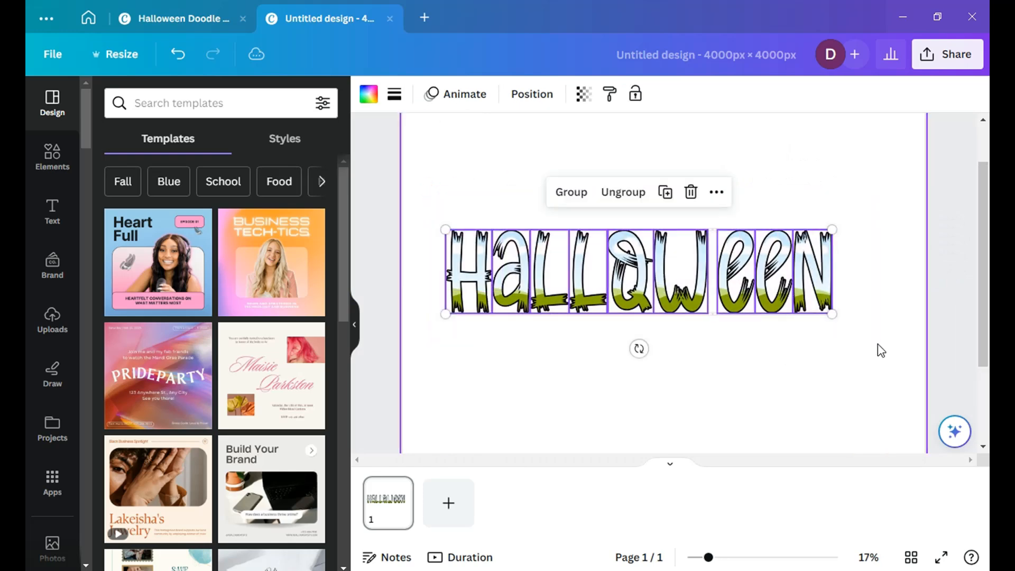
pyautogui.click(541, 98)
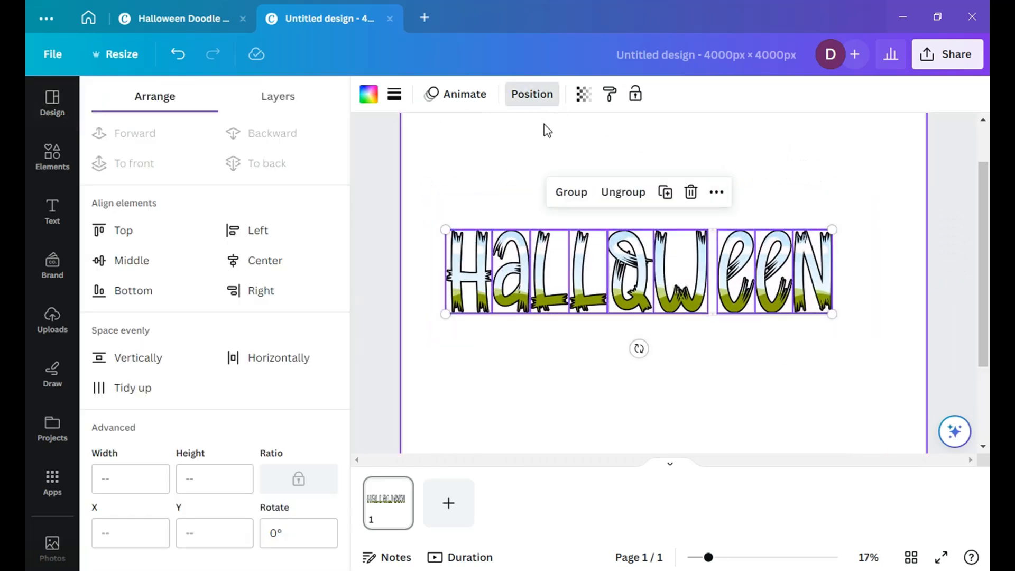
pyautogui.click(131, 262)
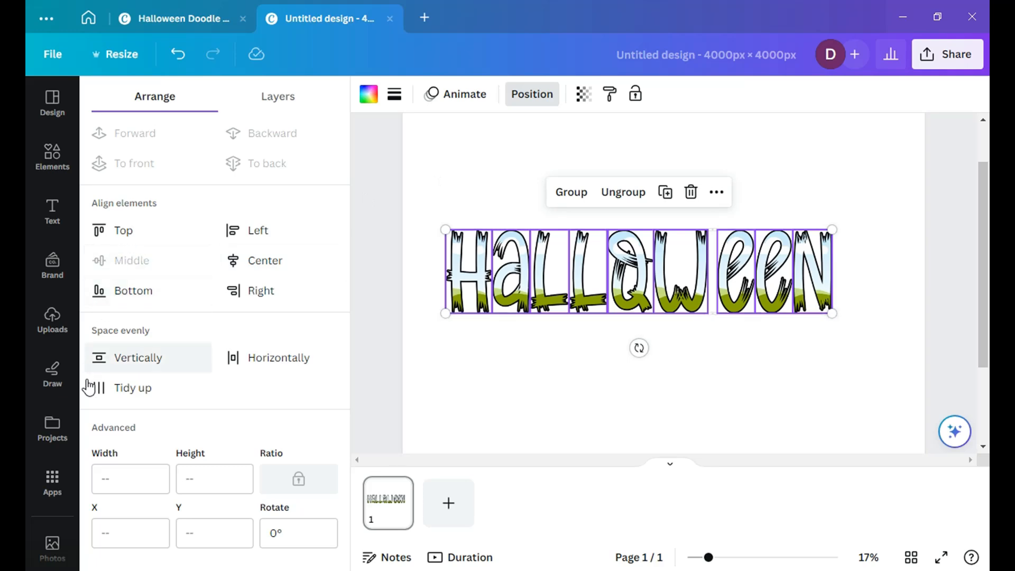
pyautogui.click(119, 388)
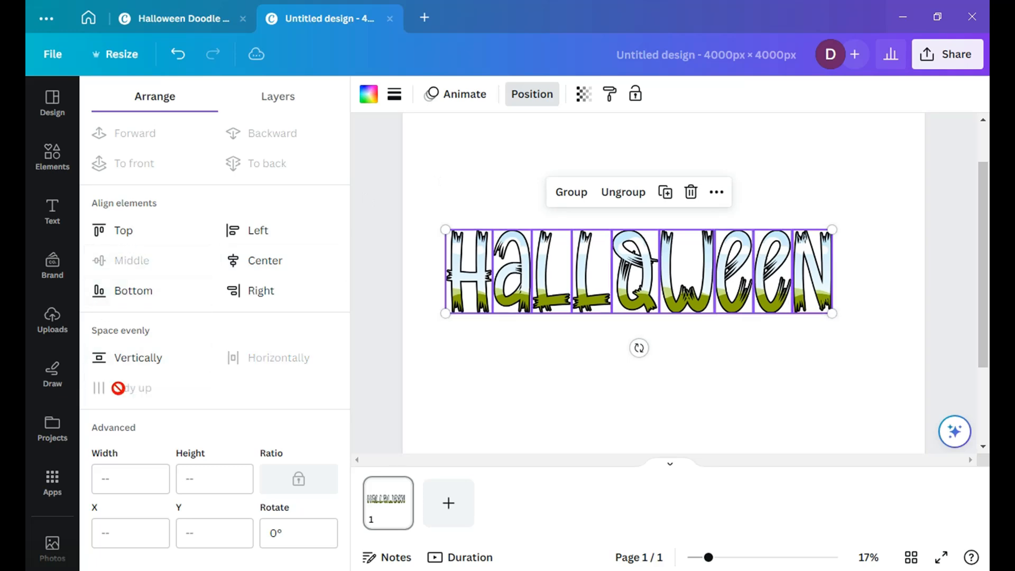
# Step: Move the whole row of letters together slightly to the right and up so it sits centred across the page
pyautogui.click(456, 362)
pyautogui.moveTo(430, 200); pyautogui.dragTo(882, 351)
pyautogui.moveTo(687, 302); pyautogui.dragTo(696, 291)
pyautogui.click(652, 369)
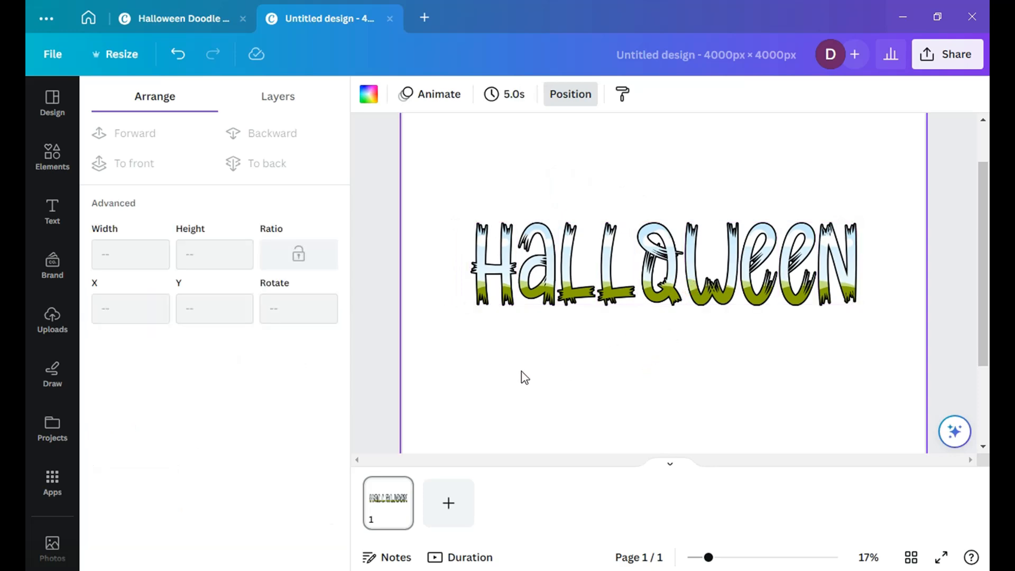
# Step: Search the elements for "halloween pattern" and browse all the matching photos
pyautogui.click(47, 165)
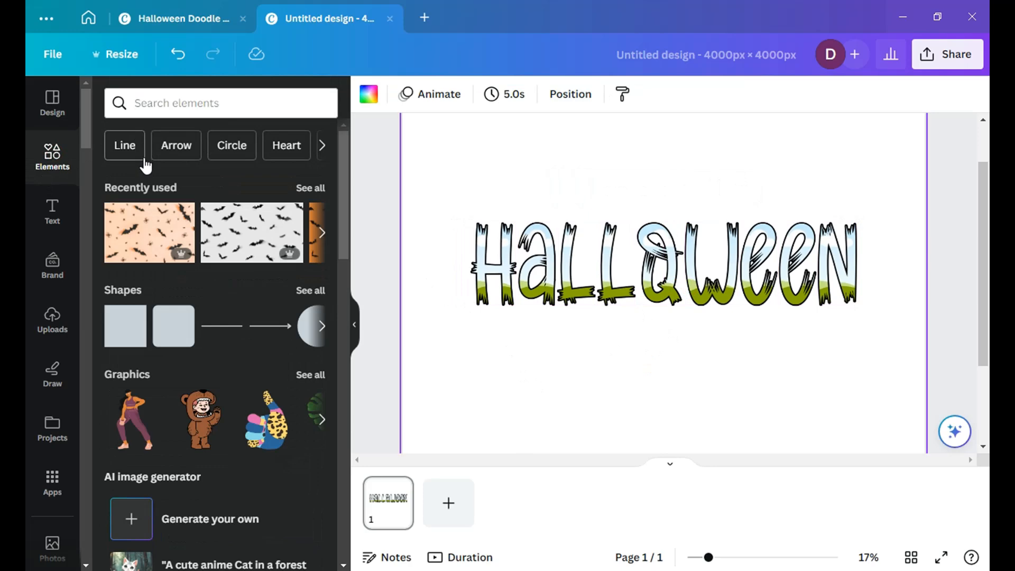
pyautogui.click(174, 102)
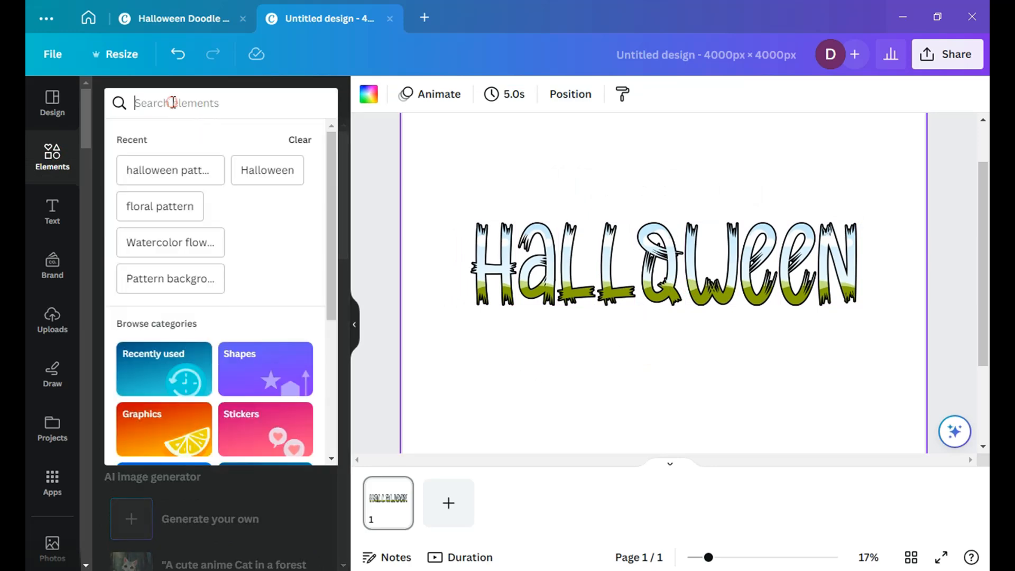
pyautogui.click(169, 171)
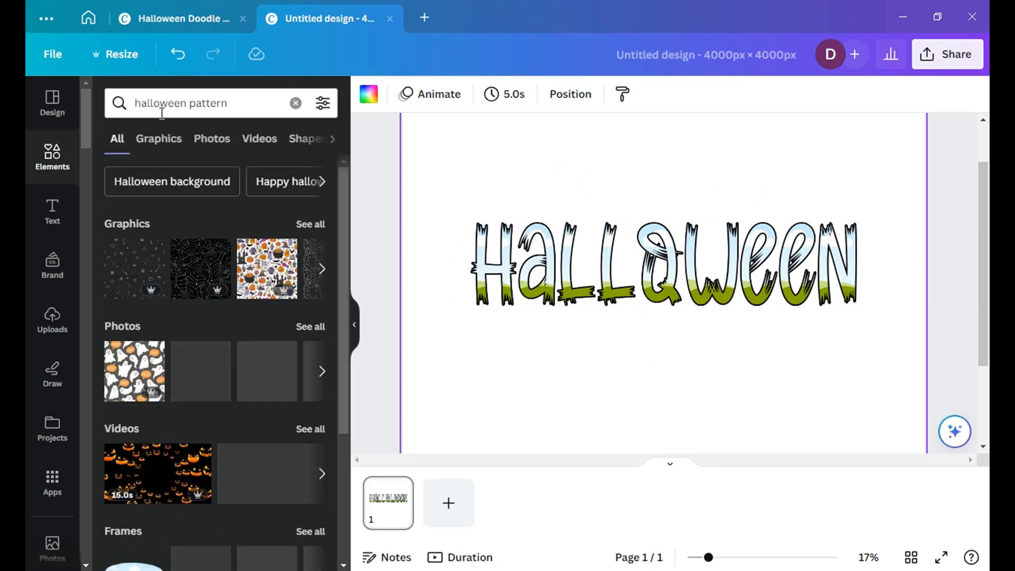
pyautogui.click(312, 328)
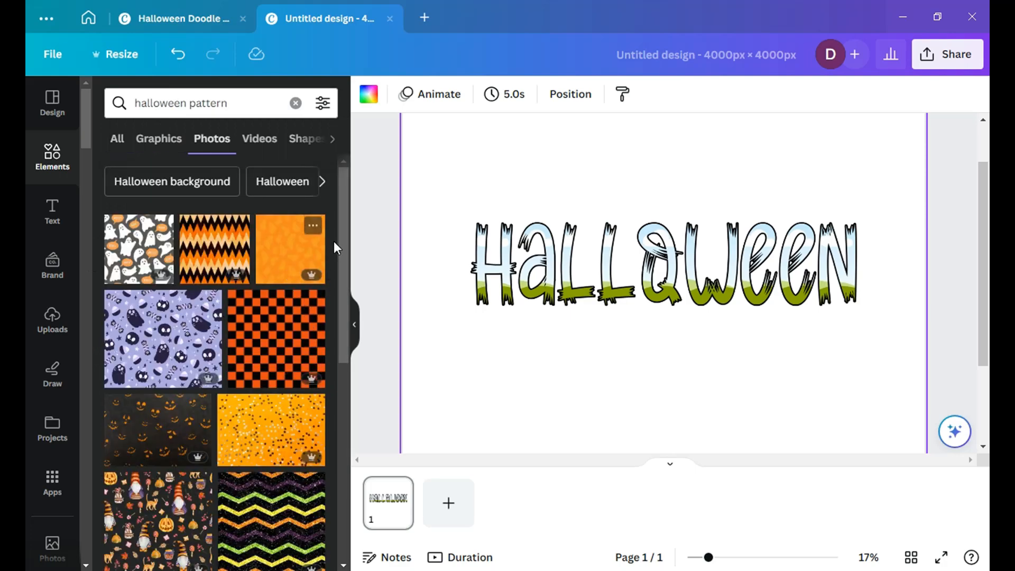
pyautogui.moveTo(343, 243); pyautogui.dragTo(361, 365)
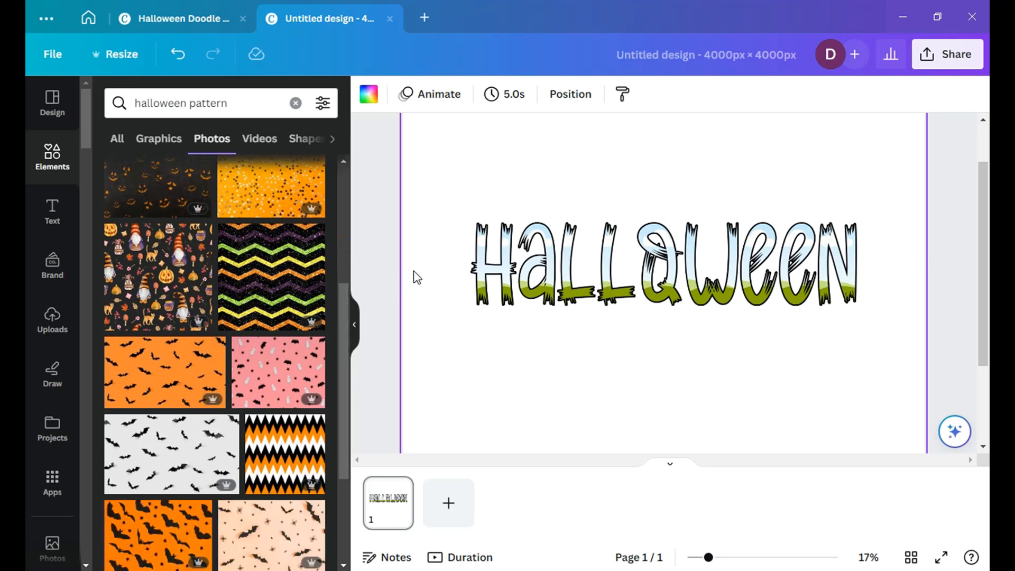
# Step: Fill the letters H, A, L, L and O with the orange bat, glitter chevron, dark pumpkin-face, grey bat and orange-black-white zigzag photos
pyautogui.scroll(3, 512, 259)
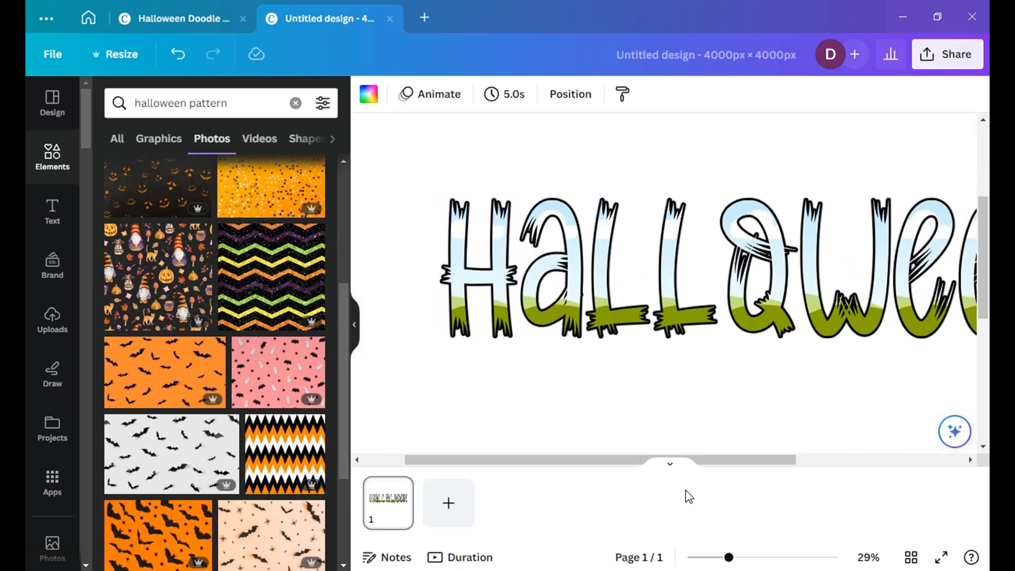
pyautogui.moveTo(729, 558); pyautogui.dragTo(736, 562)
pyautogui.moveTo(157, 377); pyautogui.dragTo(433, 290)
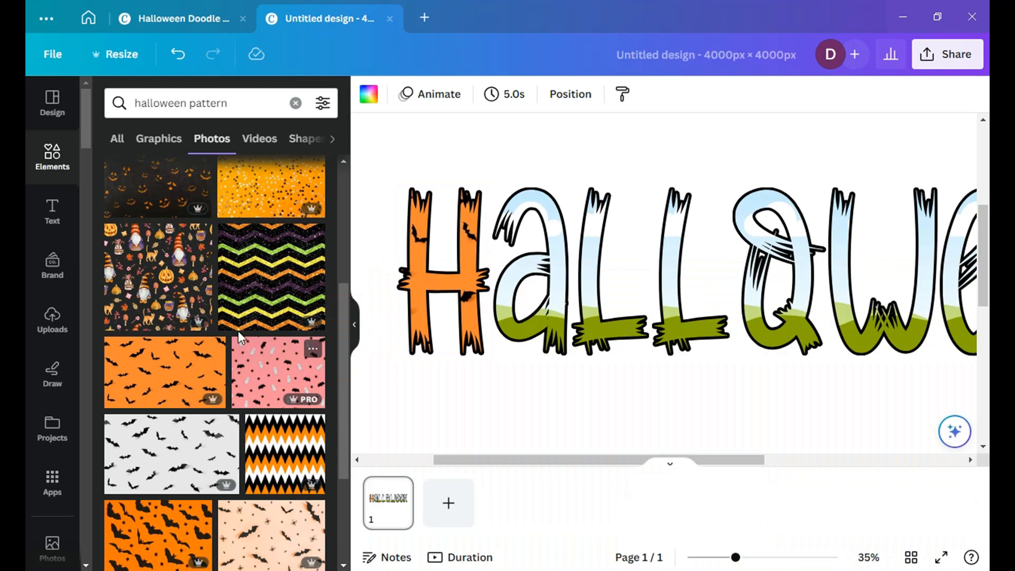
pyautogui.moveTo(268, 285); pyautogui.dragTo(523, 285)
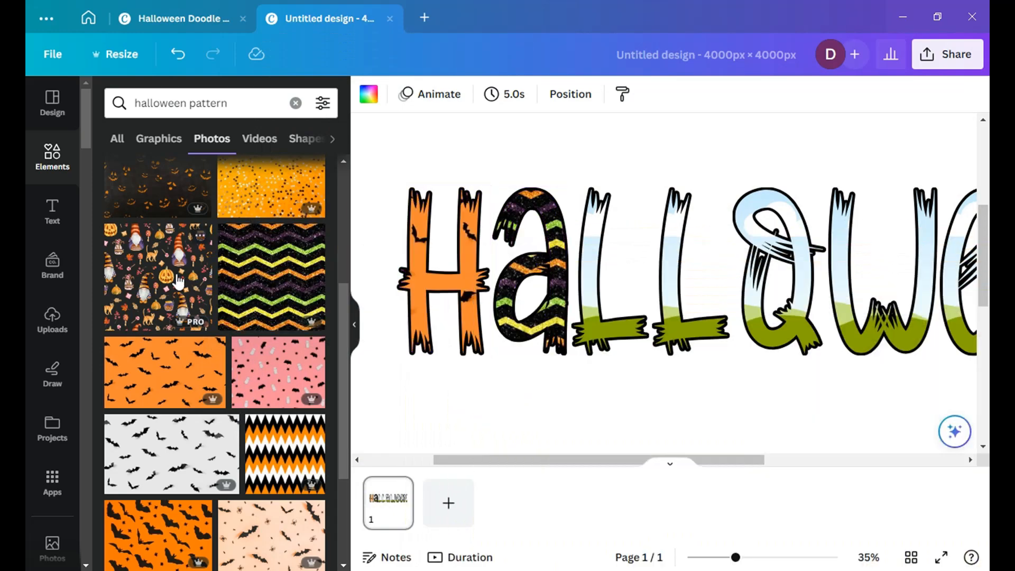
pyautogui.moveTo(236, 207); pyautogui.dragTo(587, 267)
pyautogui.moveTo(139, 452); pyautogui.dragTo(678, 284)
pyautogui.moveTo(290, 454); pyautogui.dragTo(778, 286)
# Step: Fill the letters W, E, E and N with the purple pumpkin, pink skull, large-bat orange and orange-black wavy stripe photos
pyautogui.moveTo(543, 468); pyautogui.dragTo(684, 469)
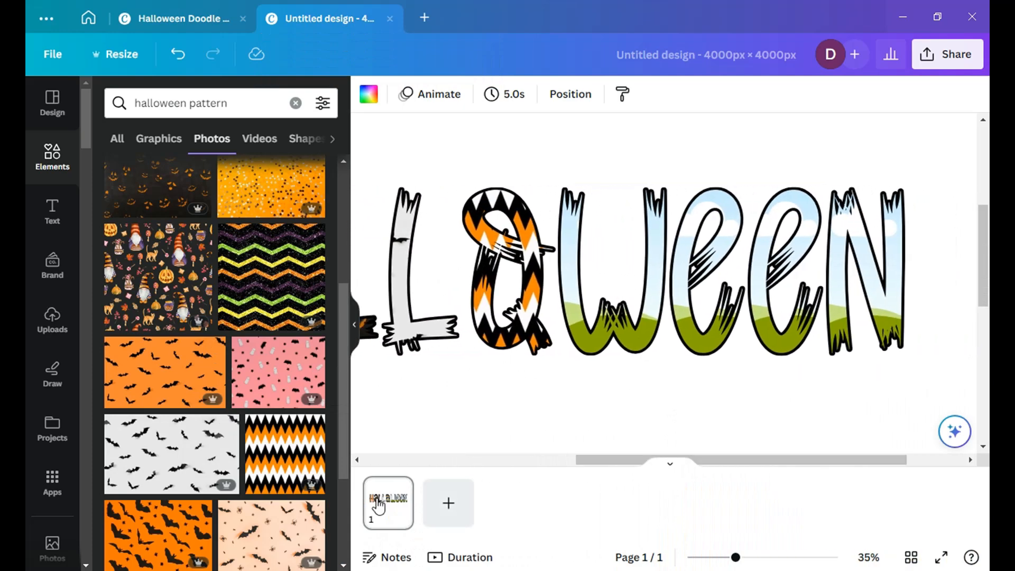
pyautogui.moveTo(342, 328); pyautogui.dragTo(354, 410)
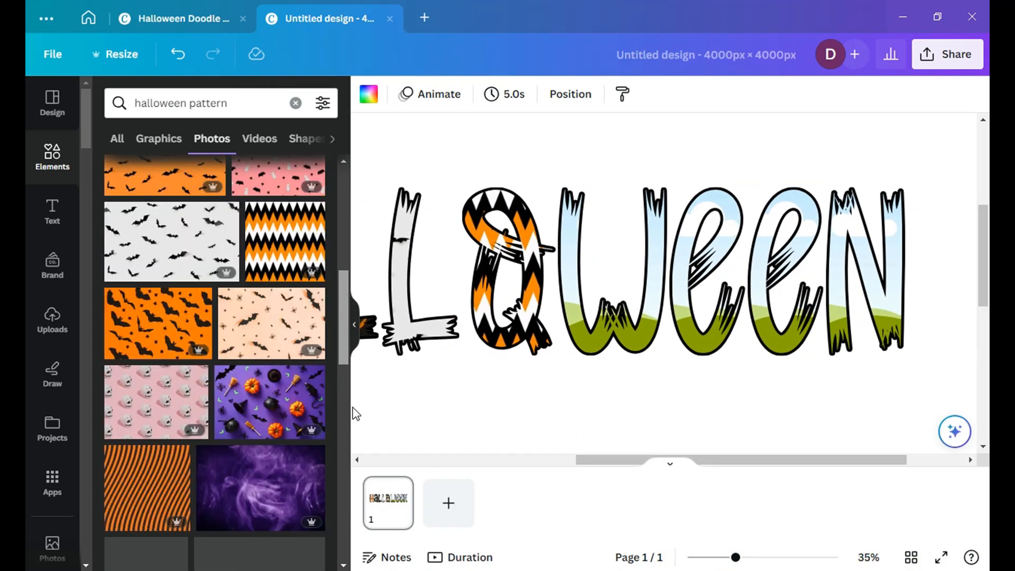
pyautogui.moveTo(245, 408); pyautogui.dragTo(577, 339)
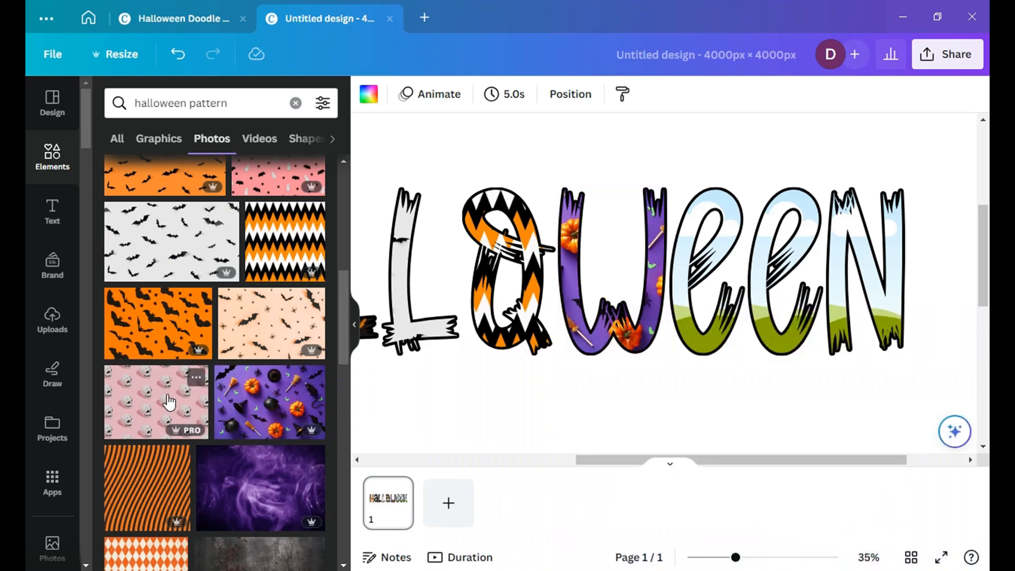
pyautogui.moveTo(395, 374); pyautogui.dragTo(669, 324)
pyautogui.moveTo(688, 325); pyautogui.dragTo(689, 329)
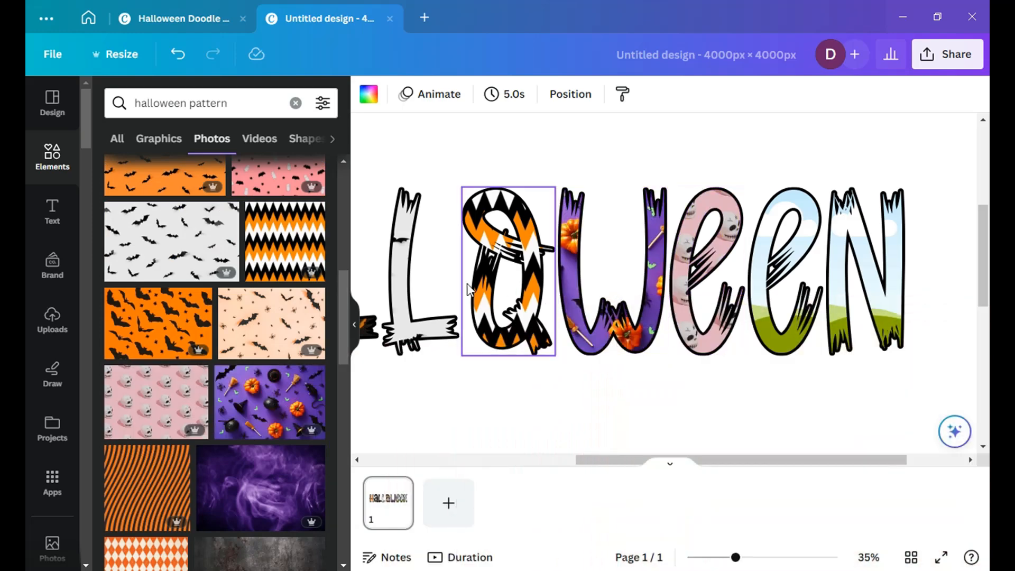
pyautogui.moveTo(240, 311); pyautogui.dragTo(761, 288)
pyautogui.moveTo(141, 499); pyautogui.dragTo(846, 233)
# Step: Enlarge all the letters together so the word spans nearly the full page width, centred between the page's side edges
pyautogui.moveTo(732, 464); pyautogui.dragTo(570, 471)
pyautogui.scroll(-5, 614, 324)
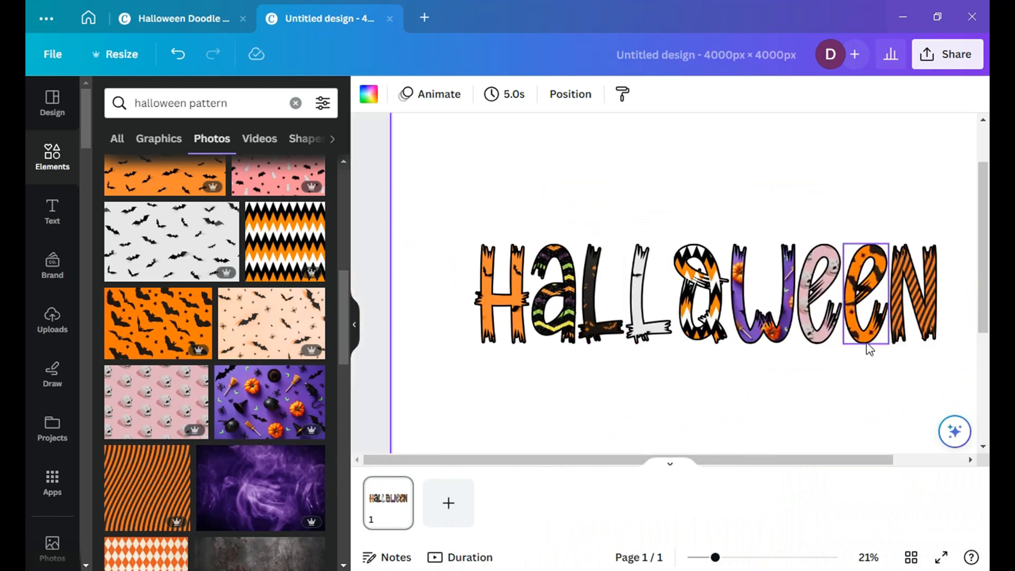
pyautogui.scroll(-2, 681, 185)
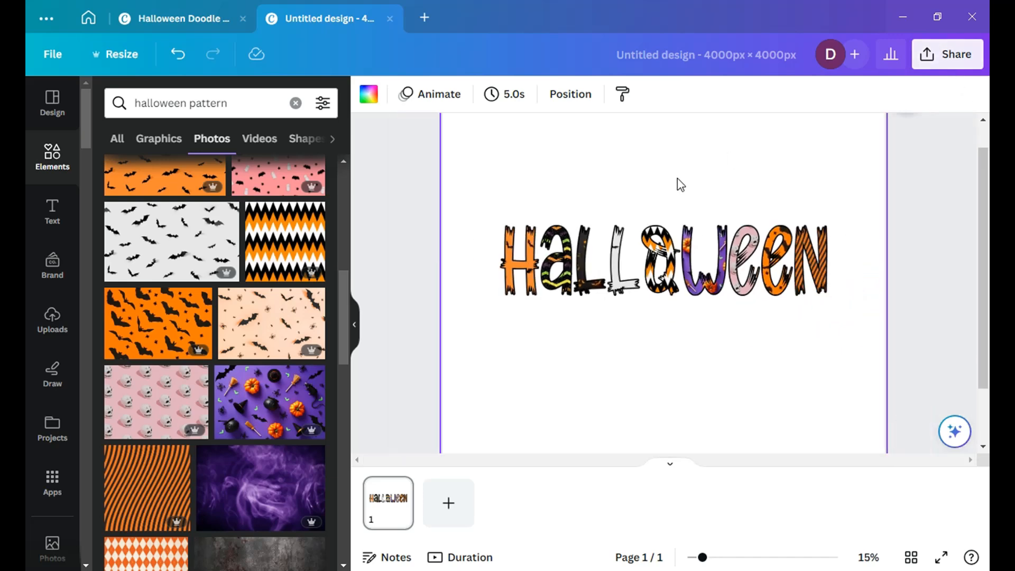
pyautogui.scroll(-2, 680, 177)
pyautogui.scroll(1, 517, 231)
pyautogui.moveTo(435, 179); pyautogui.dragTo(847, 365)
pyautogui.moveTo(801, 295); pyautogui.dragTo(833, 321)
pyautogui.moveTo(524, 228); pyautogui.dragTo(488, 224)
pyautogui.click(451, 278)
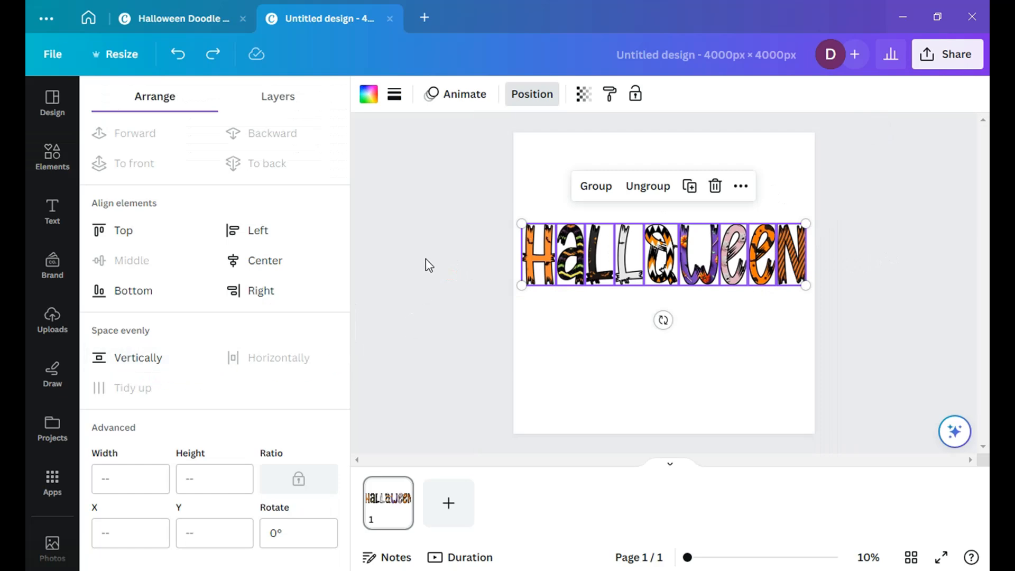
pyautogui.click(427, 259)
pyautogui.click(471, 217)
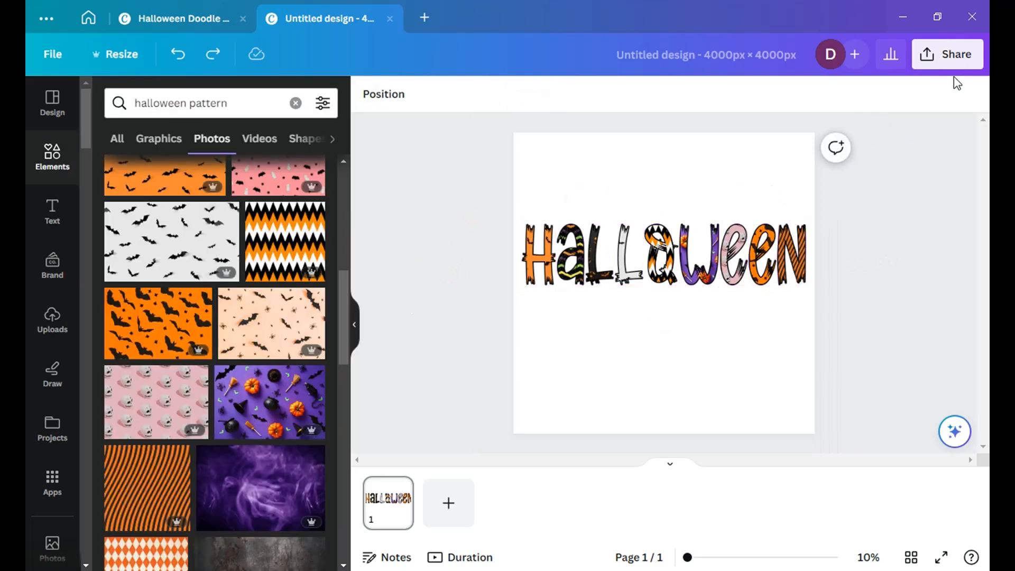
# Step: Download the design as a PNG at 4000 × 4000 px, without a transparent background
pyautogui.click(952, 55)
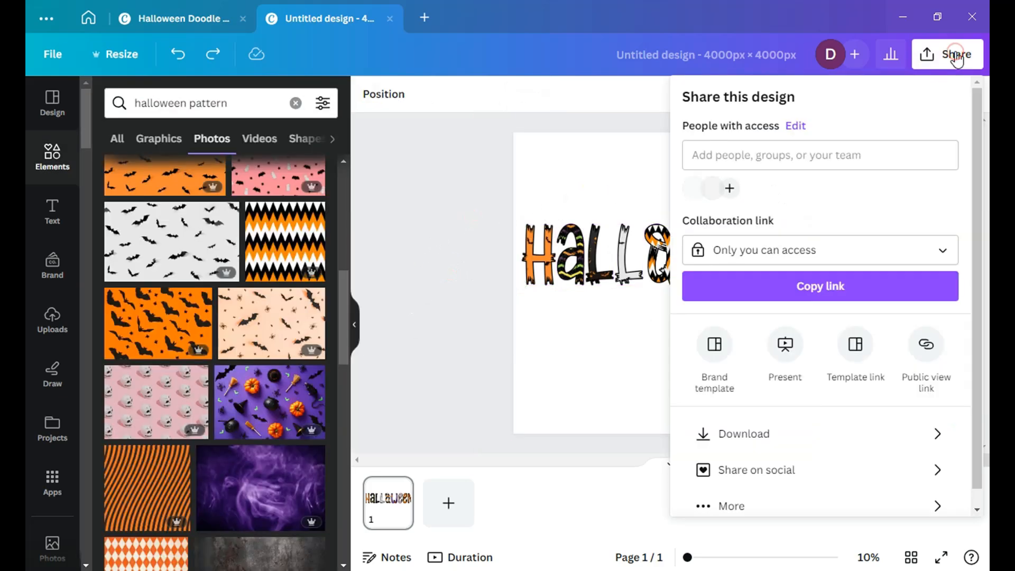
pyautogui.click(762, 437)
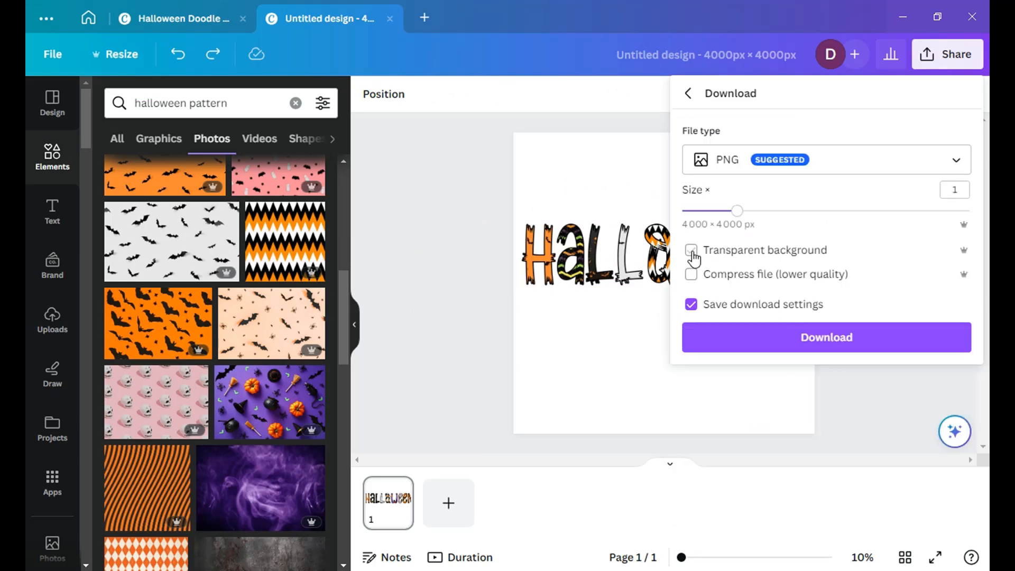
pyautogui.click(959, 161)
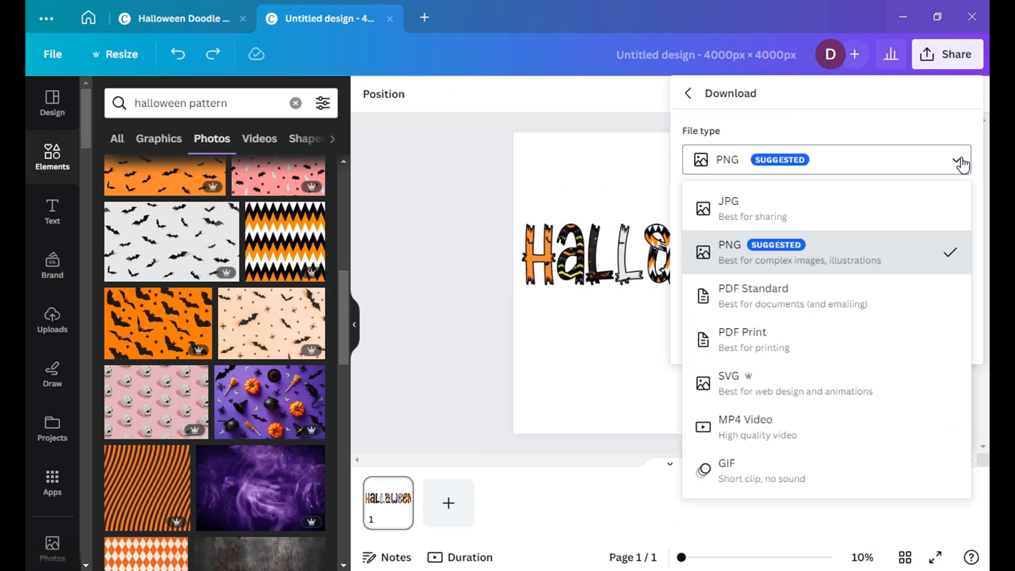
pyautogui.click(961, 161)
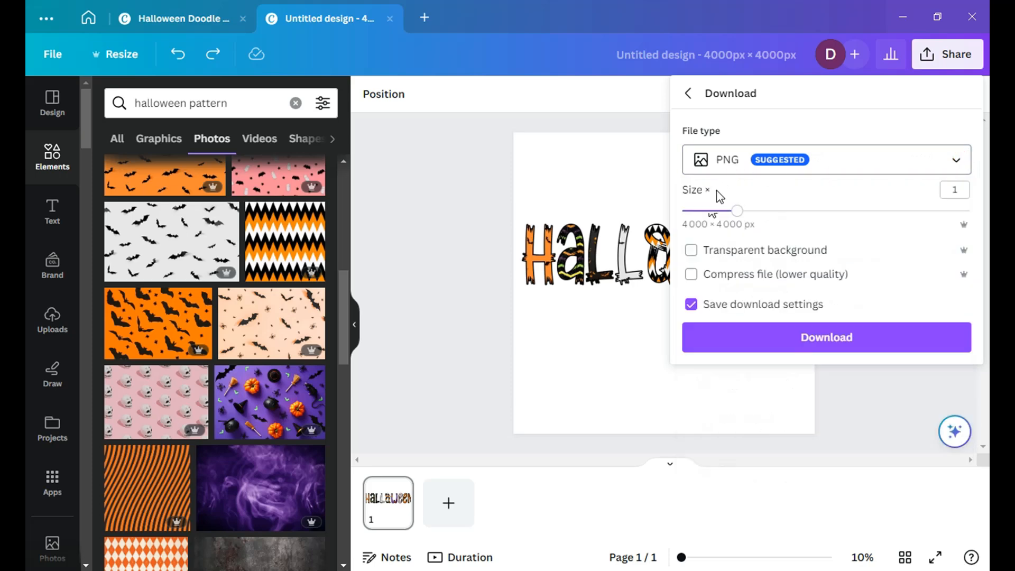
pyautogui.click(824, 338)
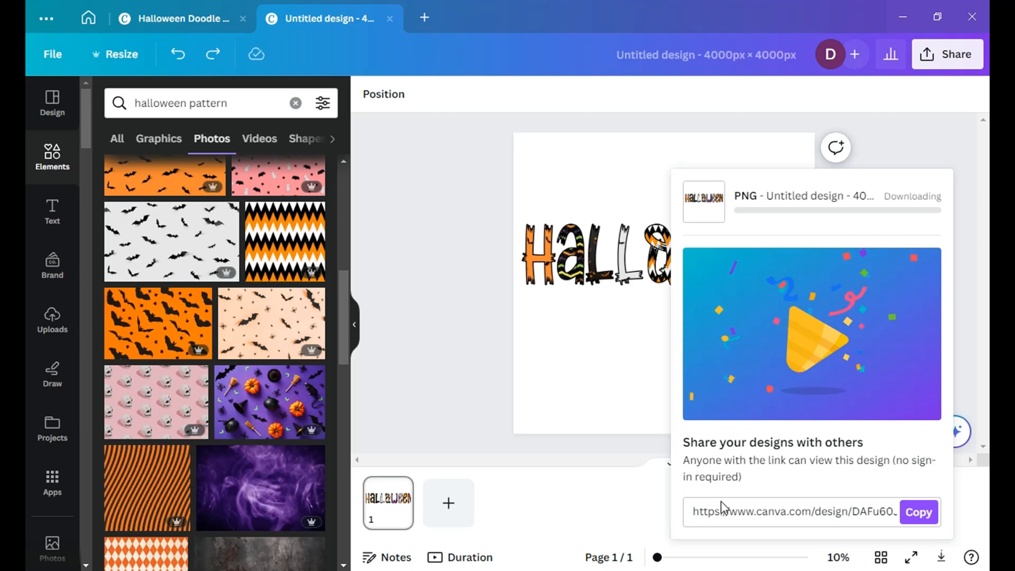